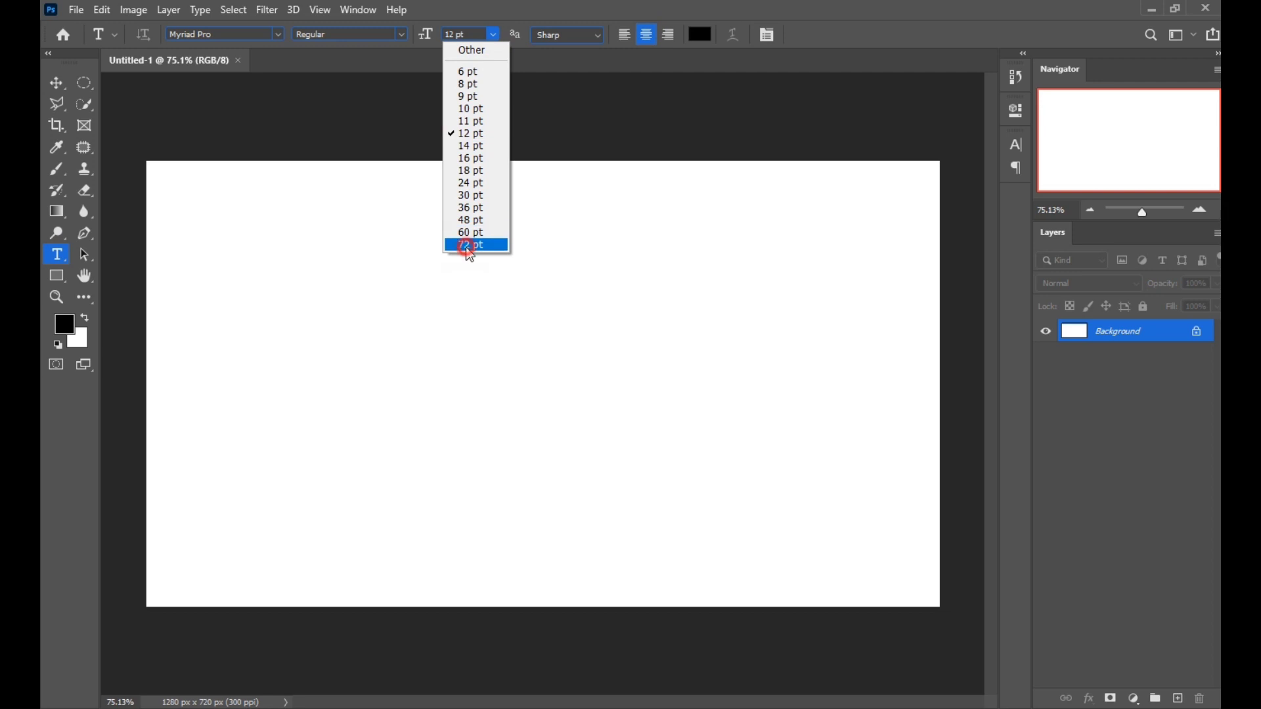
Add the text FUN at 72 pt and move it toward the middle of the canvas.
click(341, 290)
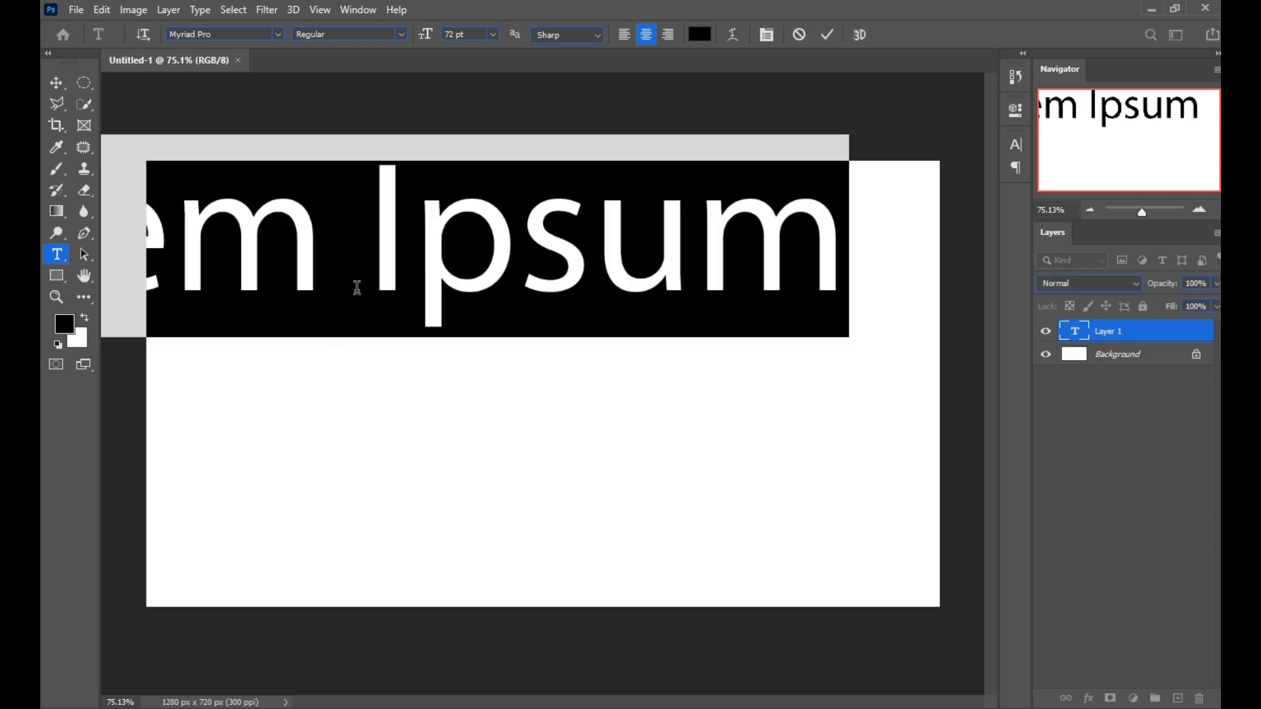
text(FUN)
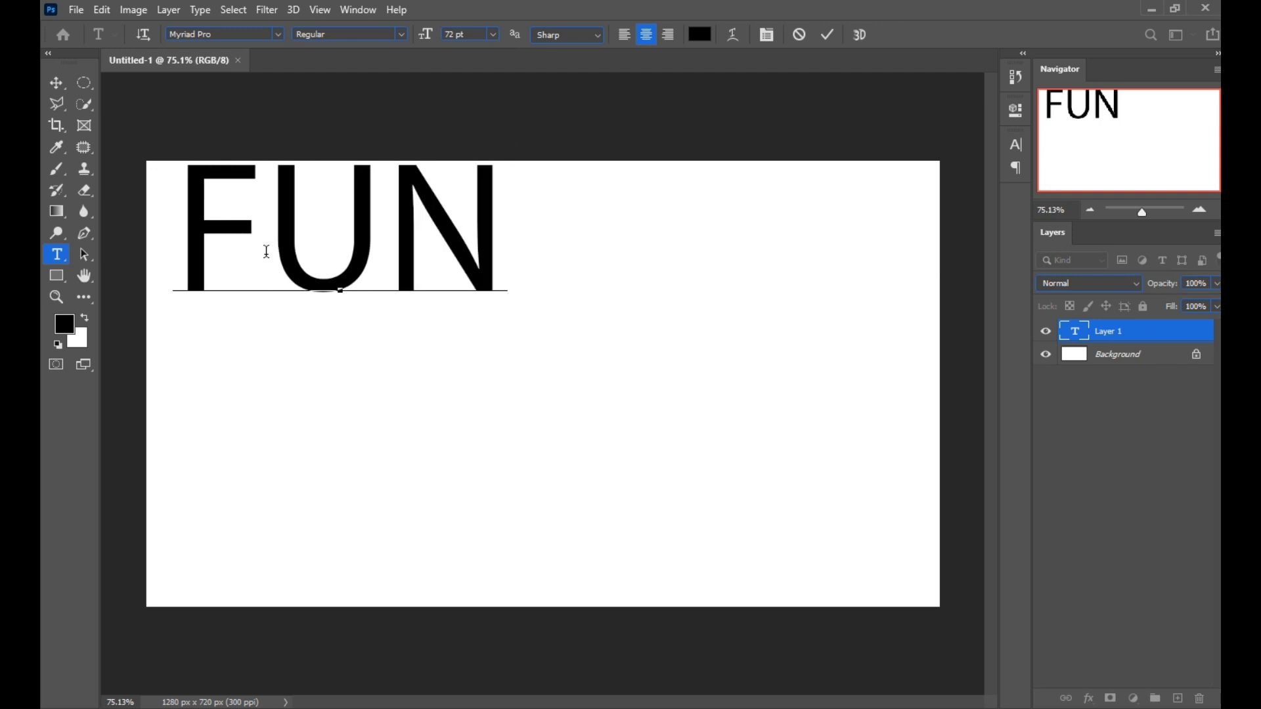
click(57, 83)
click(454, 243)
drag(473, 270, 621, 365)
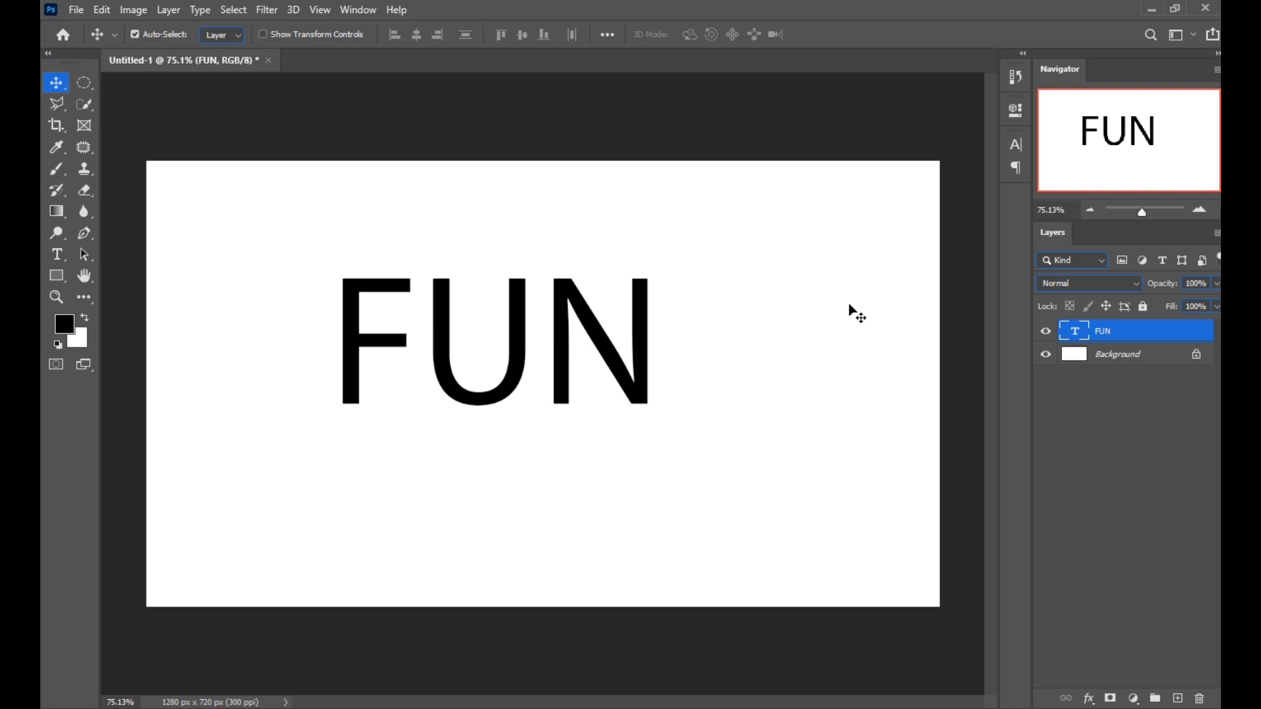
Change the FUN text's font to Neulis Alt in the Black style.
click(1016, 144)
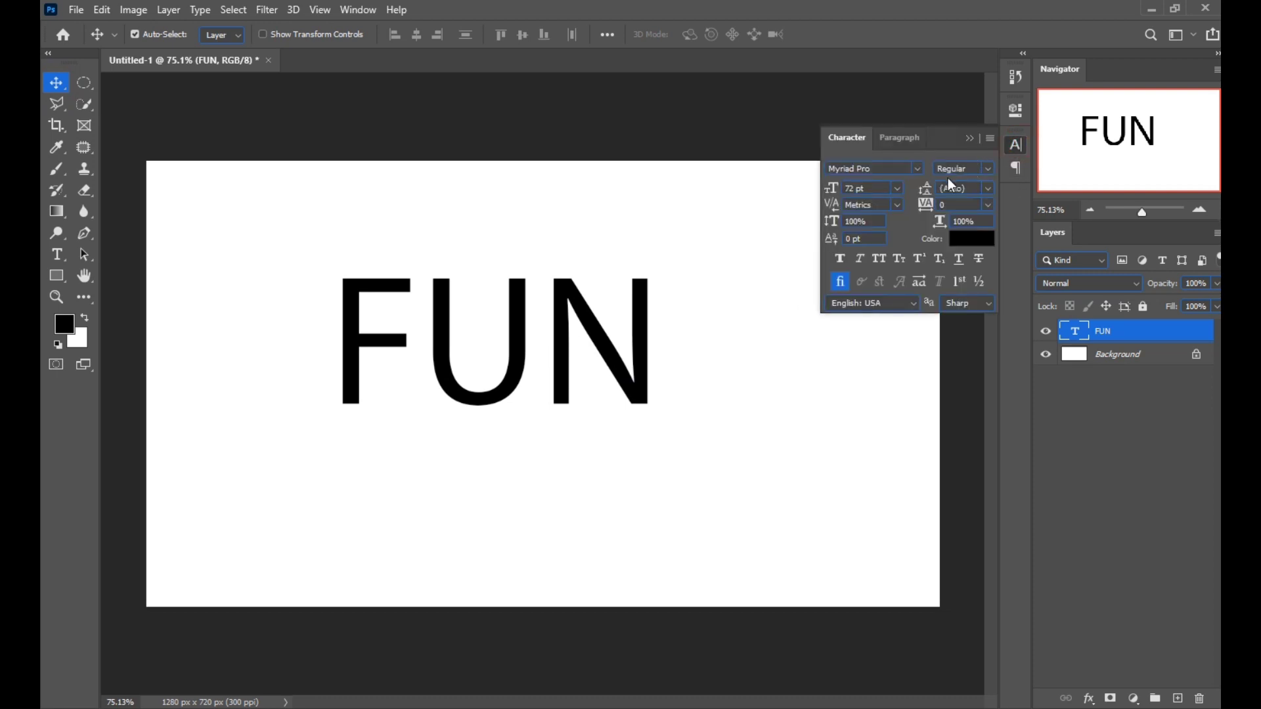
click(917, 166)
scroll(942, 341, down, 3)
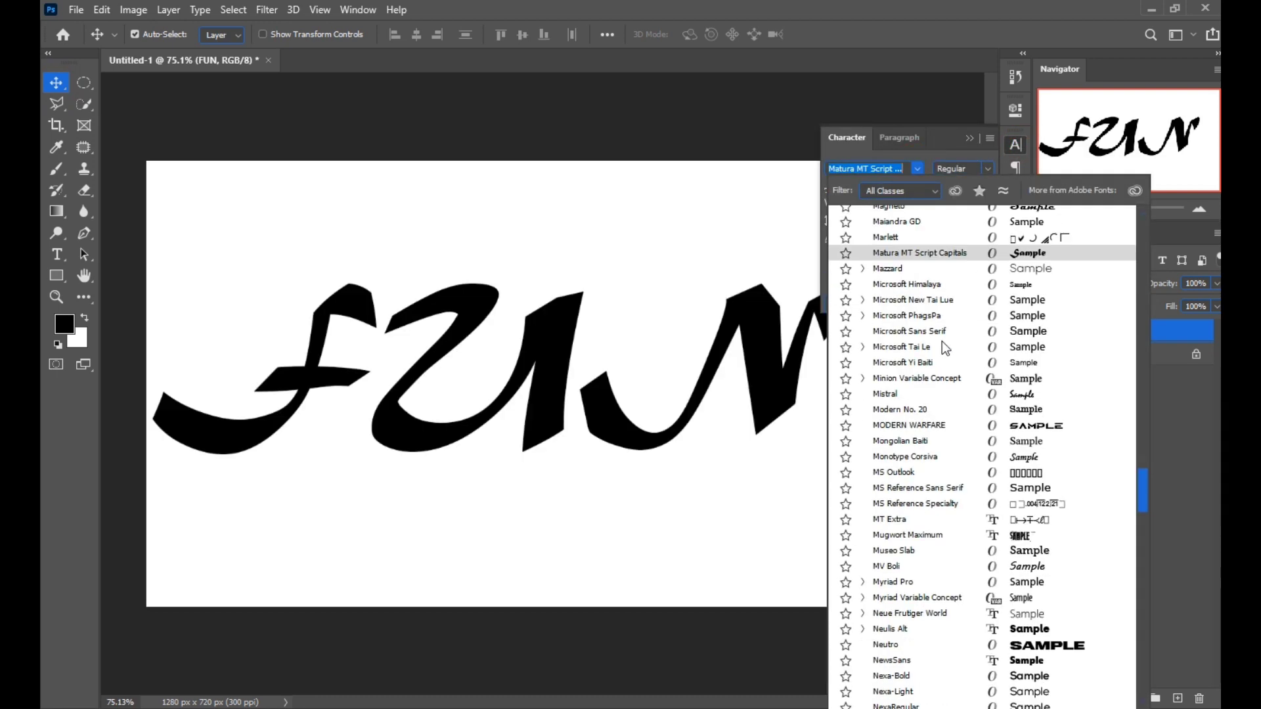
scroll(942, 299, down, 1)
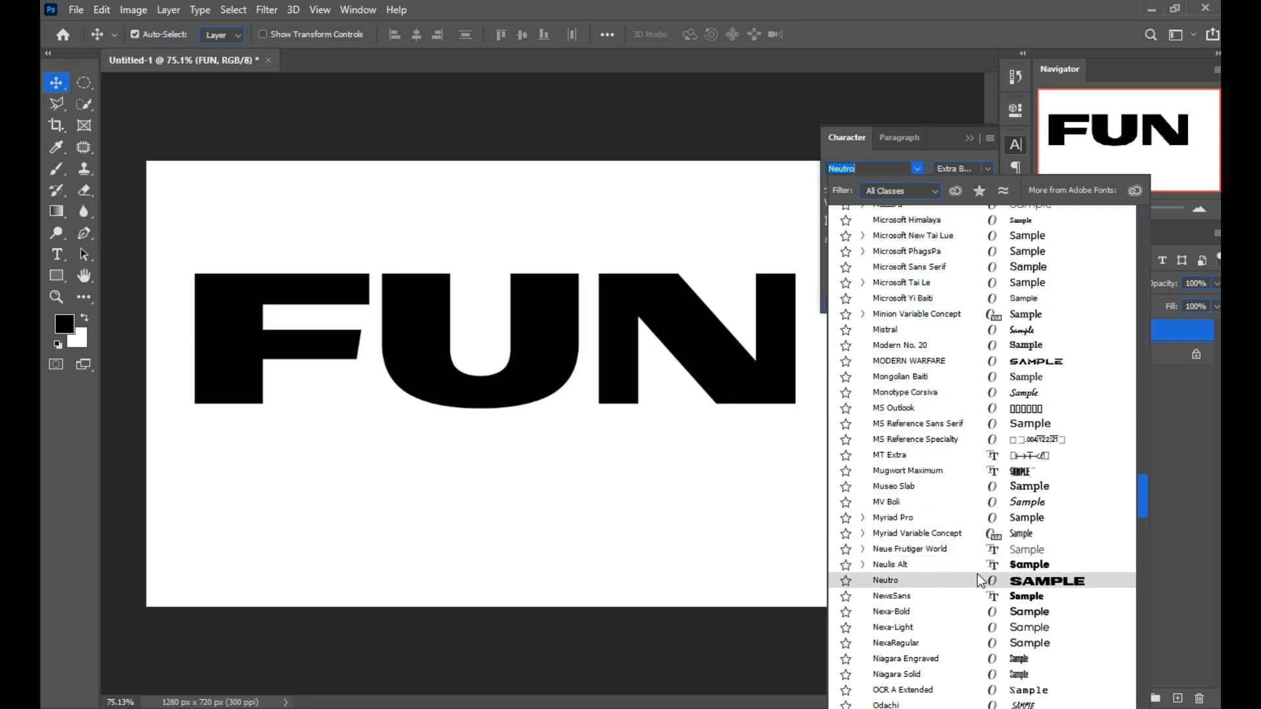
click(863, 565)
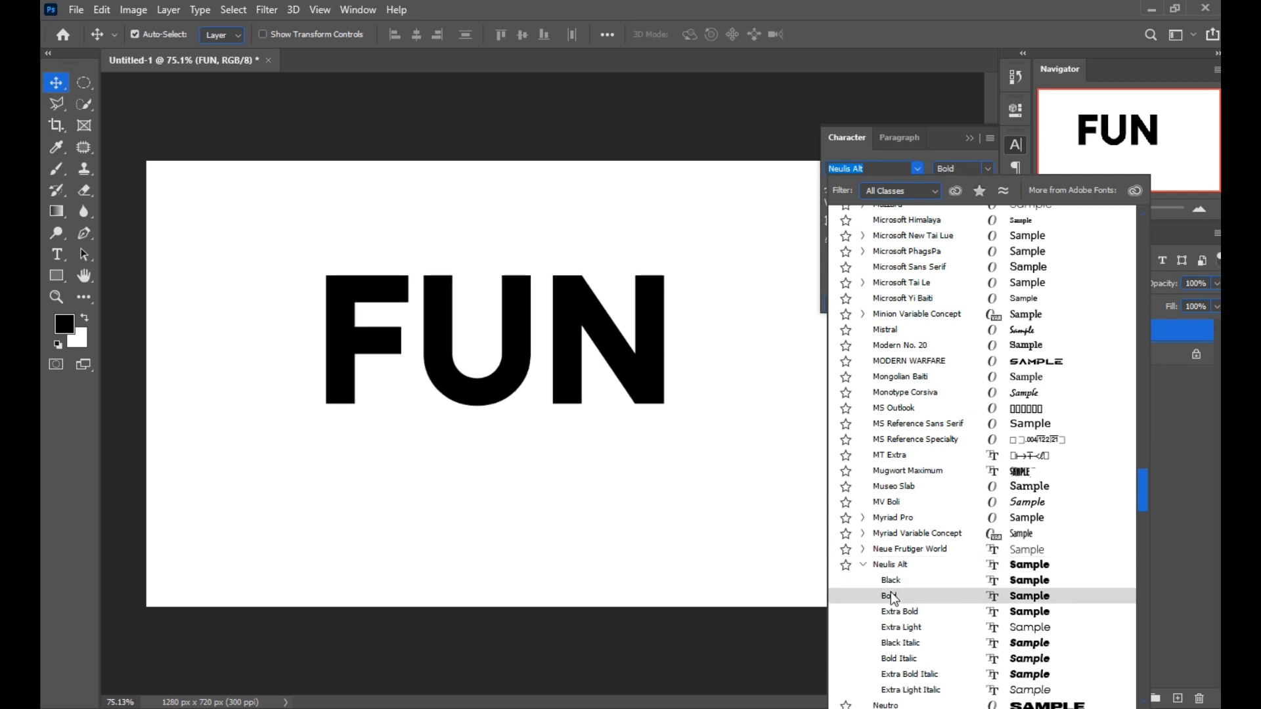
click(896, 576)
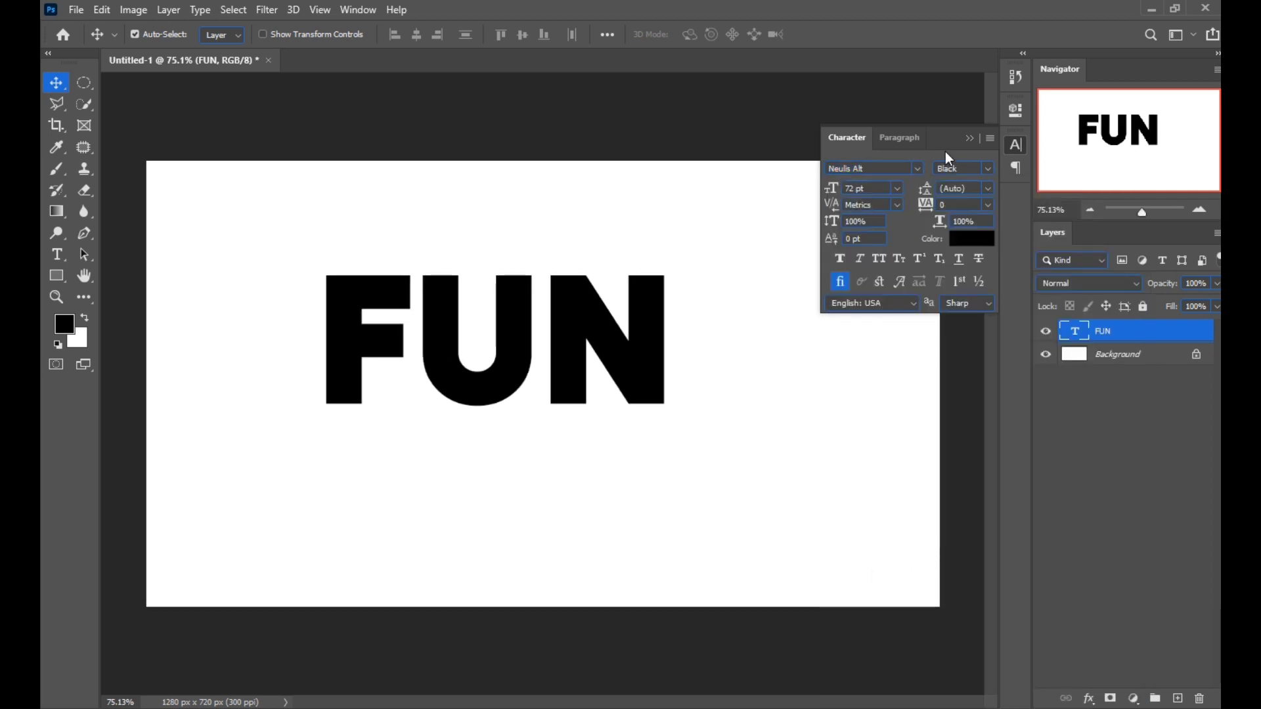
click(970, 140)
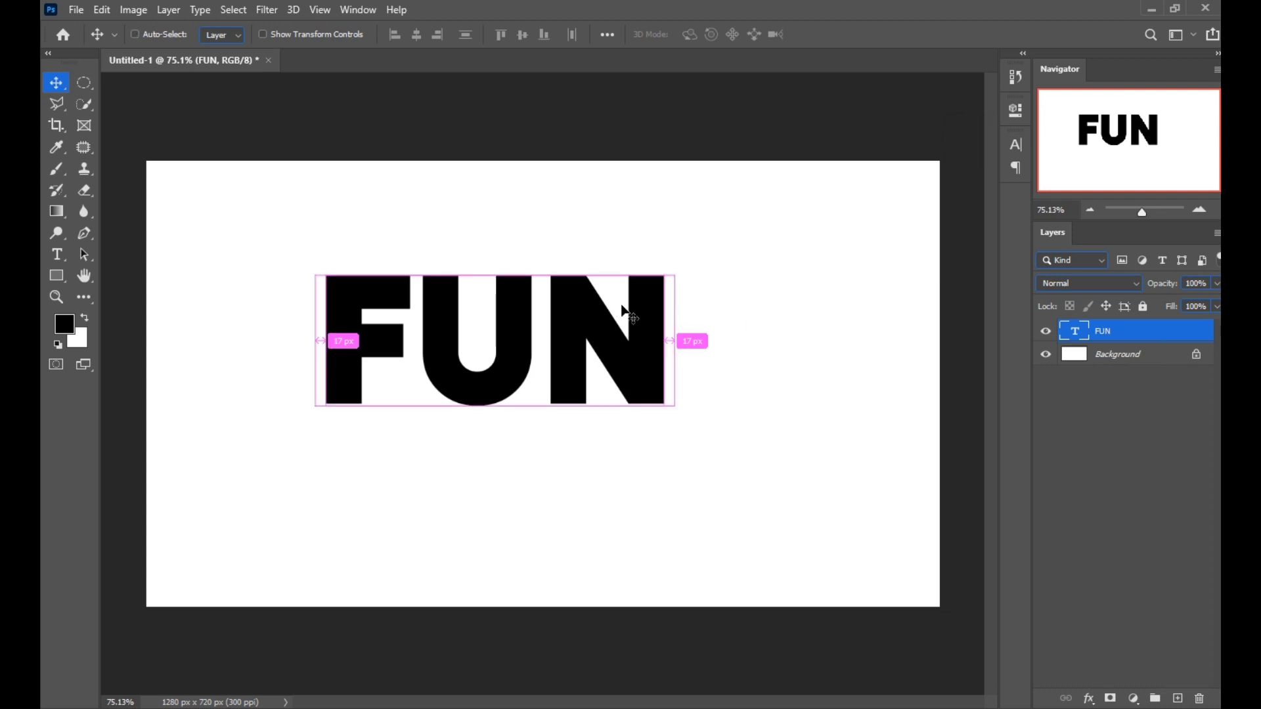
Scale the FUN text to about 220% and position it so it spans nearly the full canvas width.
key(ctrl+t)
drag(676, 466, 816, 546)
drag(750, 370, 769, 429)
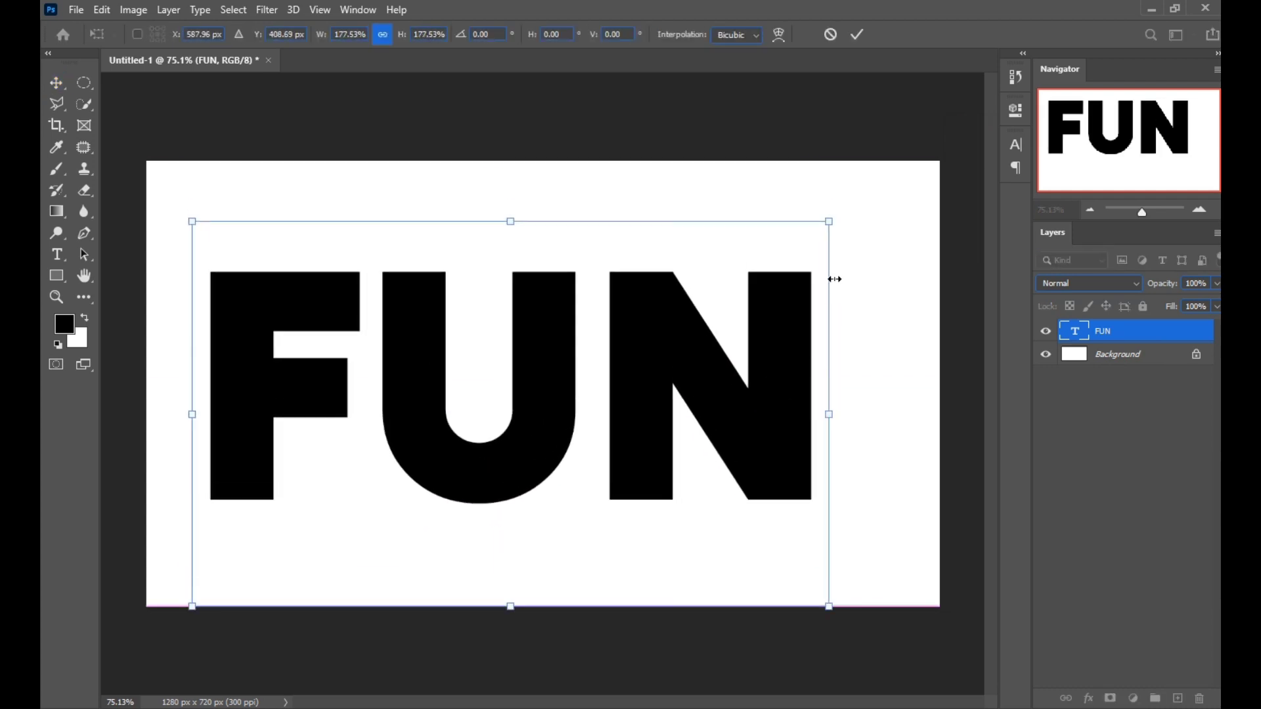
drag(830, 217, 895, 169)
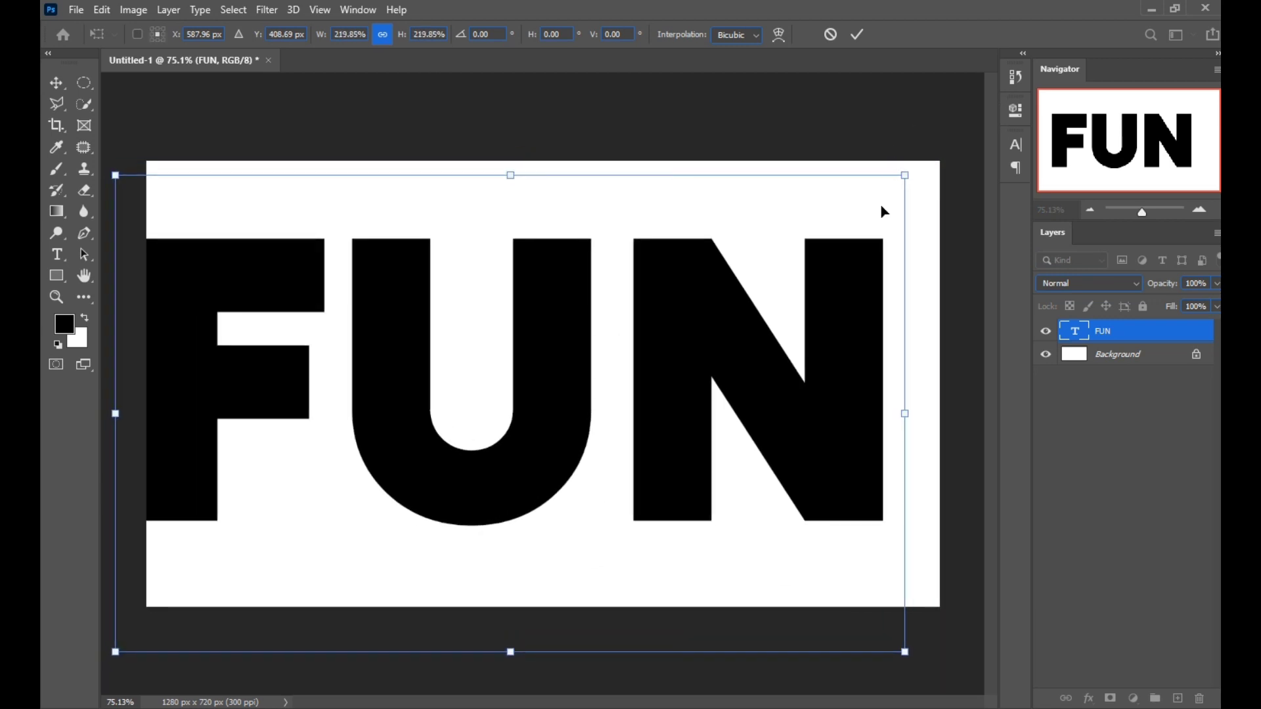
drag(802, 447, 825, 475)
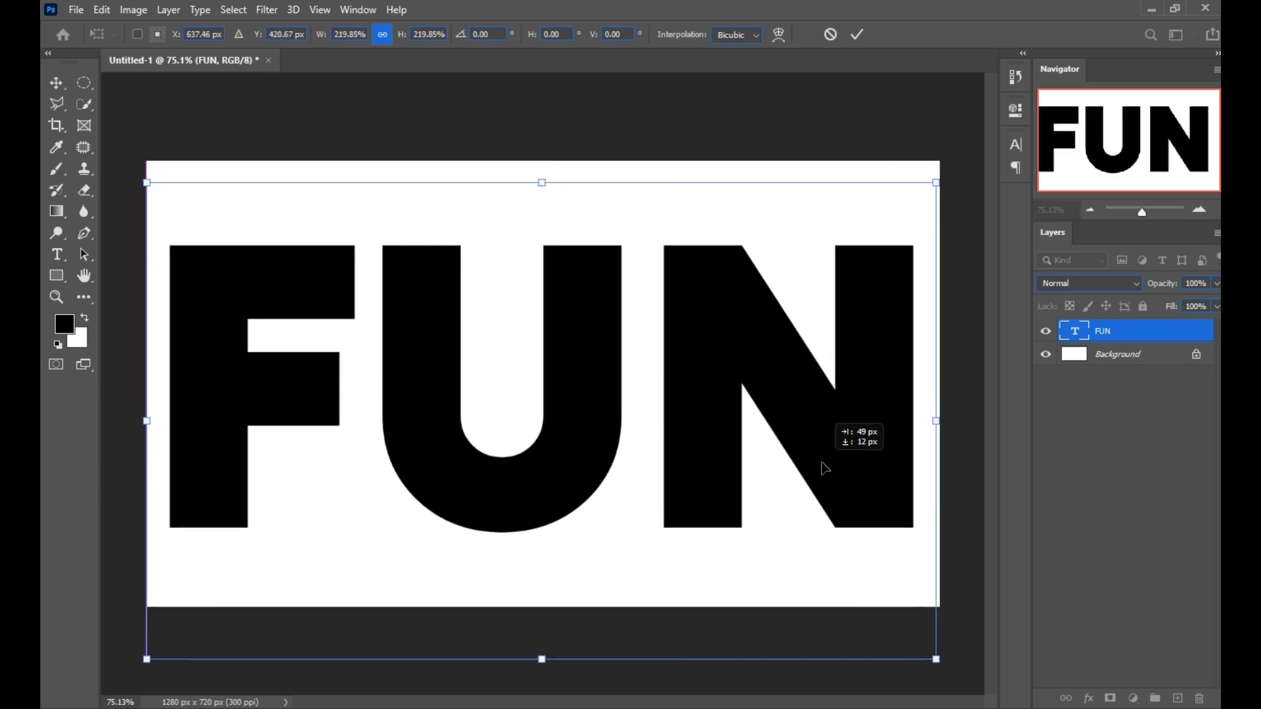
click(850, 42)
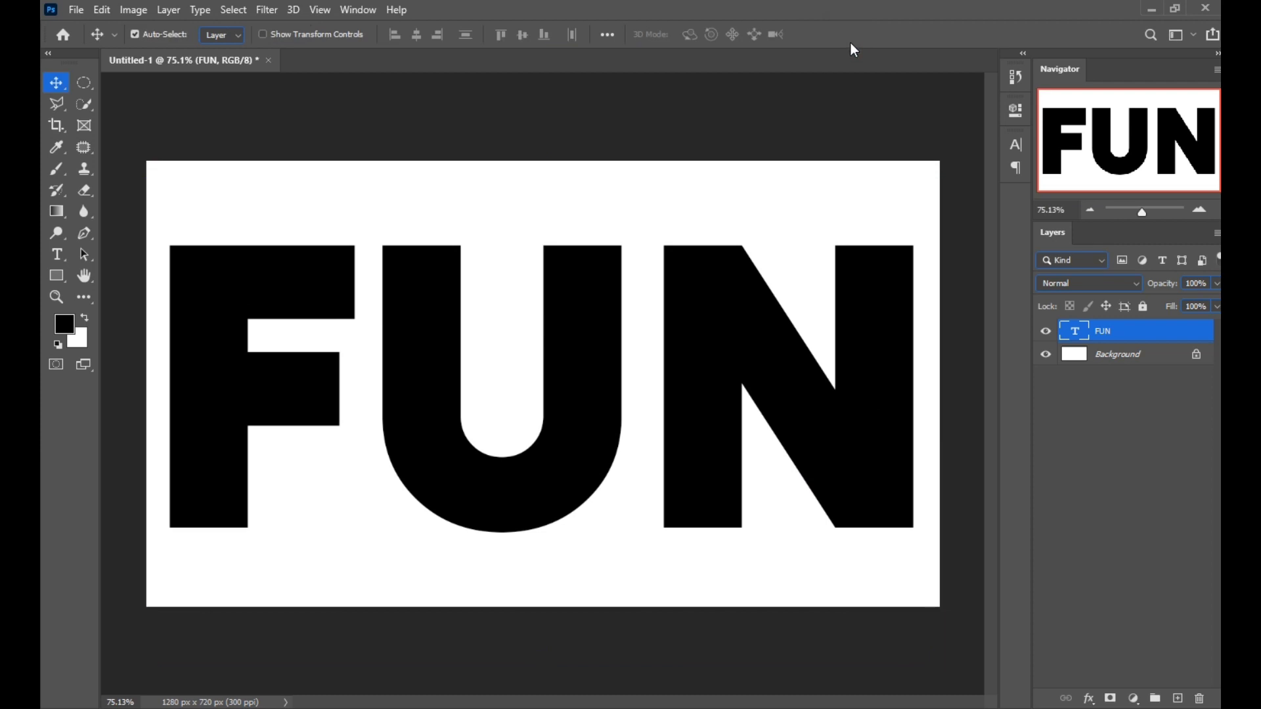
Centre the FUN text vertically and horizontally on the whole canvas, and clear the selection.
key(ctrl+a)
click(523, 34)
click(416, 35)
click(521, 112)
key(ctrl+d)
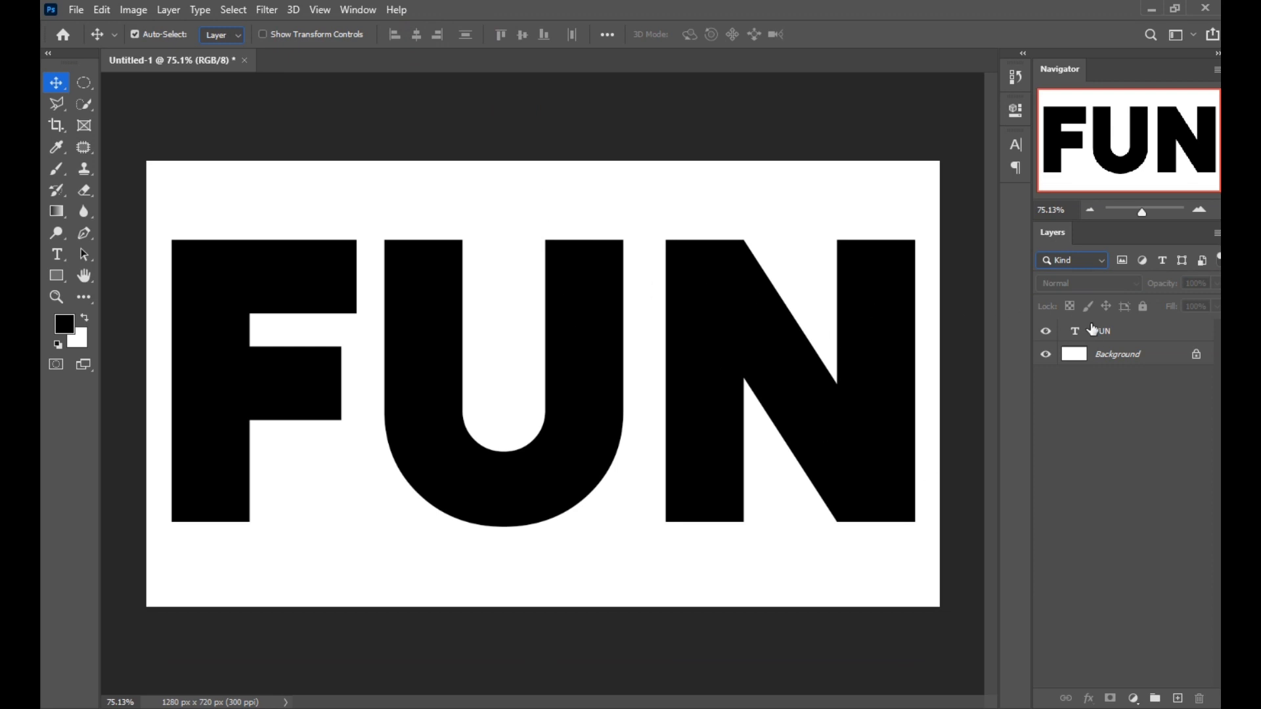
Convert the FUN text layer to a shape and duplicate that layer twice.
click(872, 379)
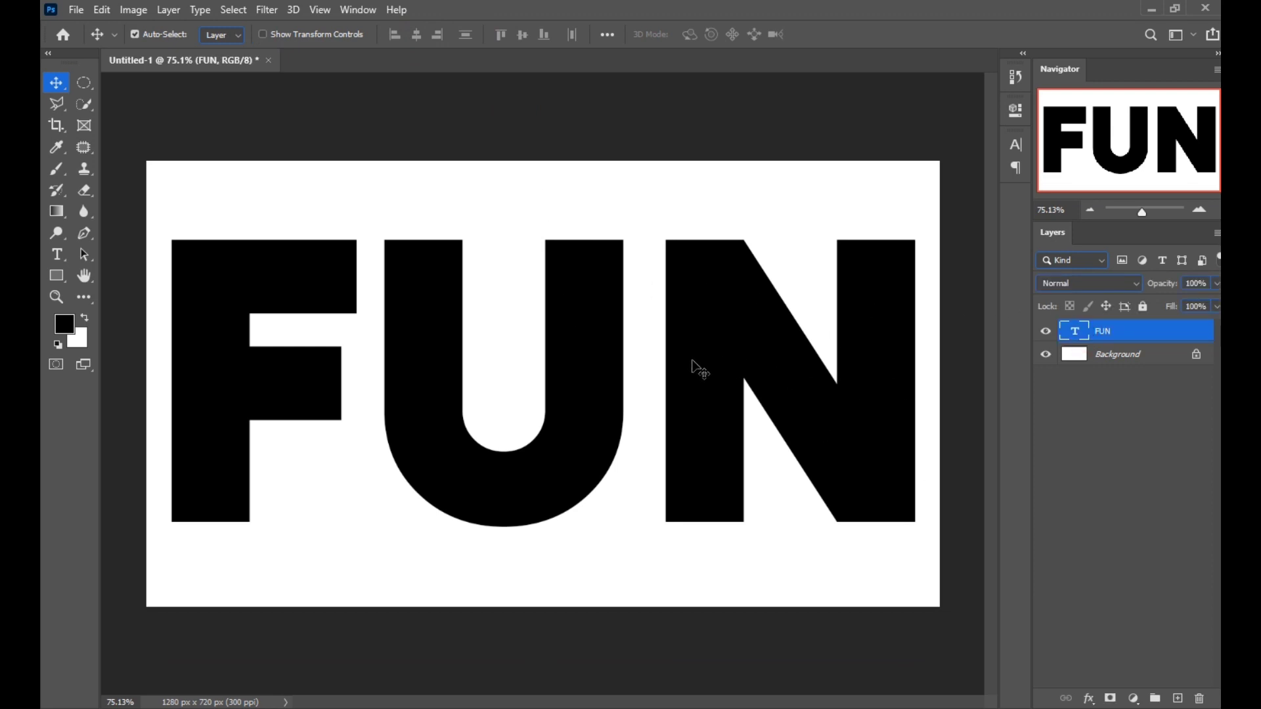
click(201, 10)
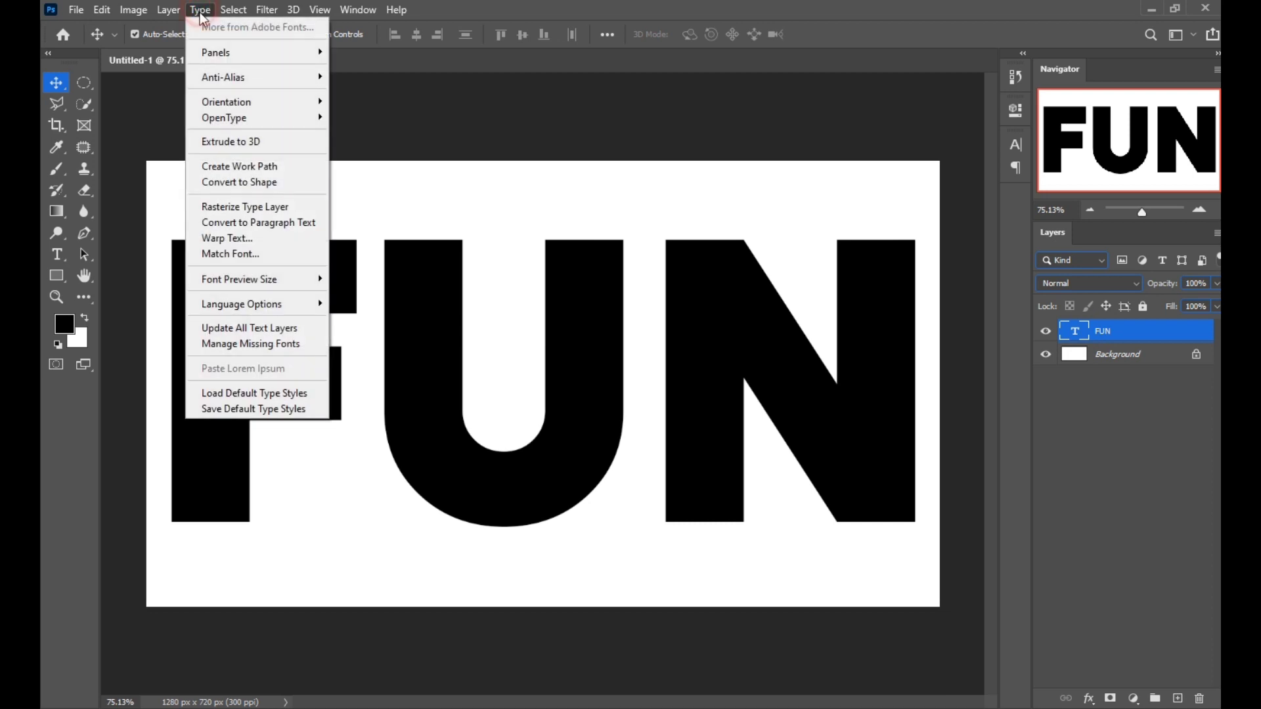
click(240, 182)
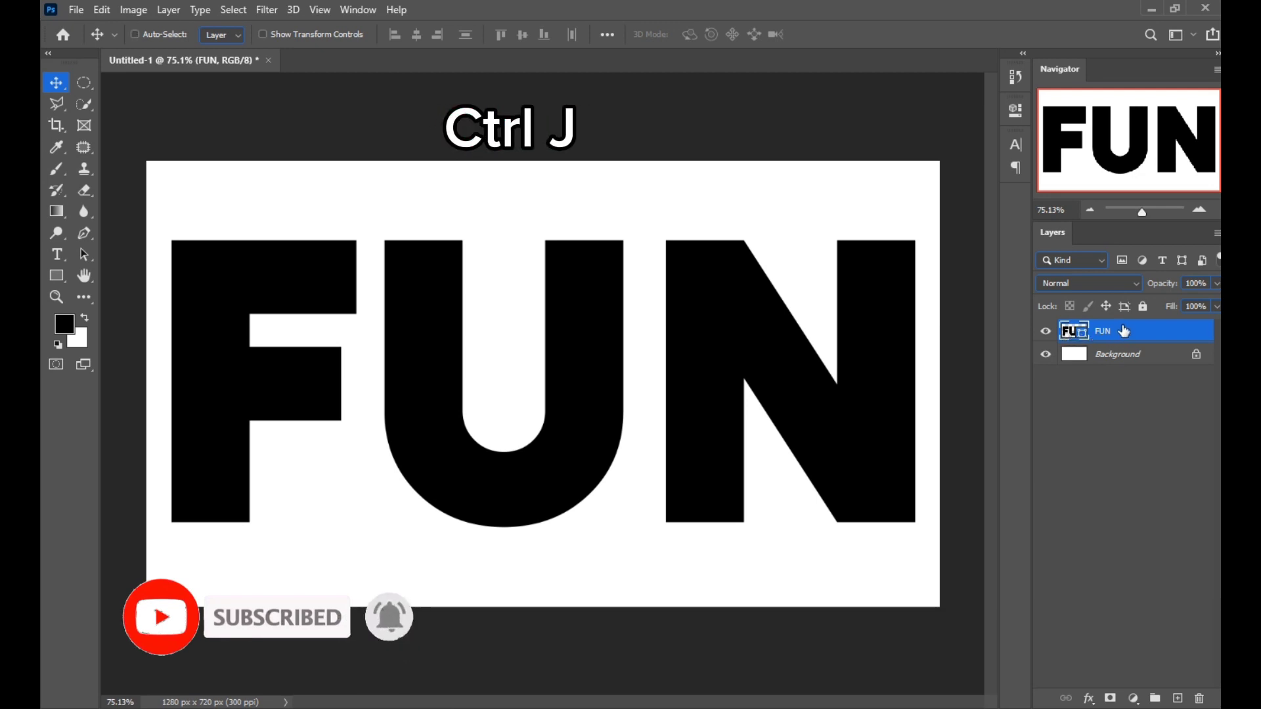
key(ctrl+j)
key(ctrl+j)
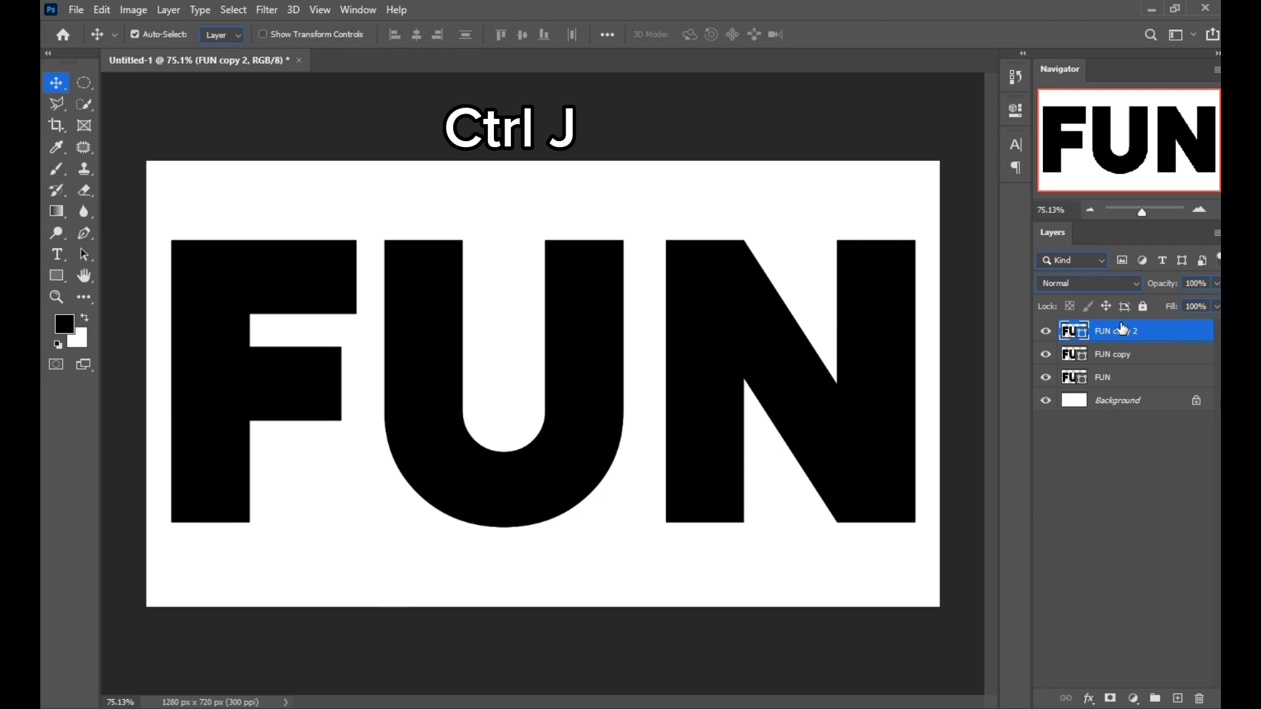
Hide the two duplicate layers and delete the N and U from the original FUN shape layer.
click(1045, 331)
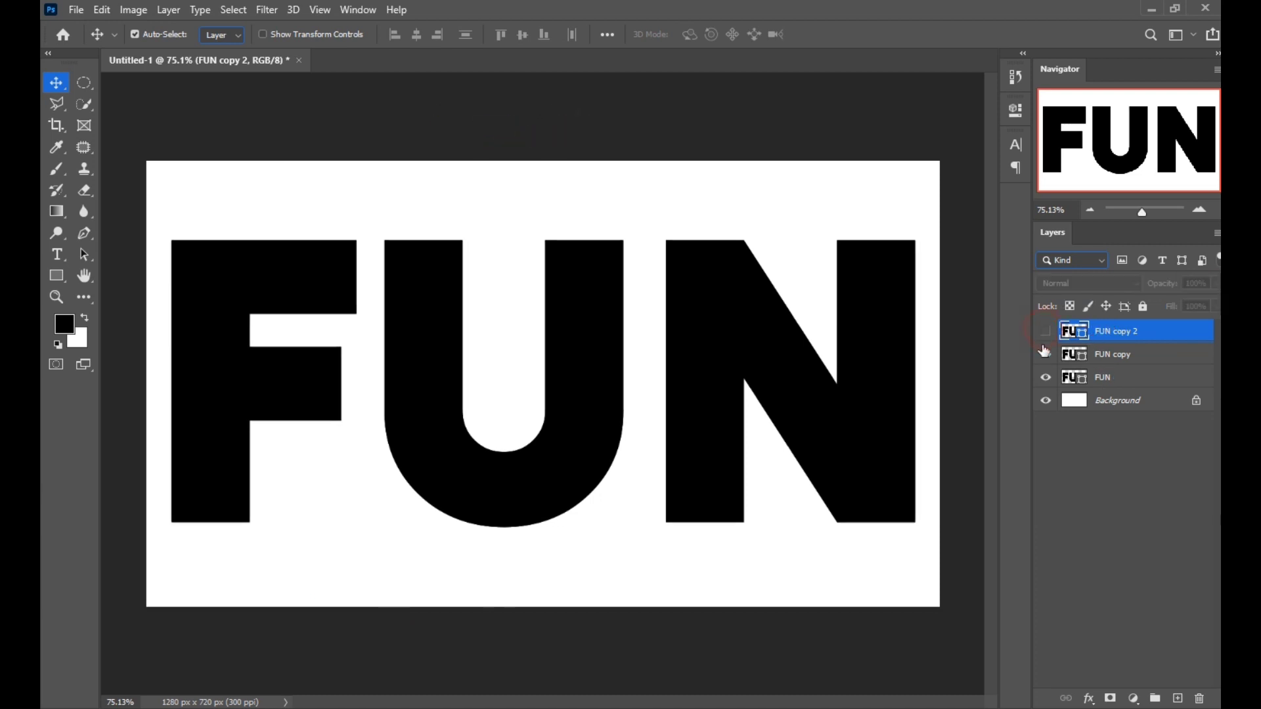
click(1045, 353)
click(1136, 383)
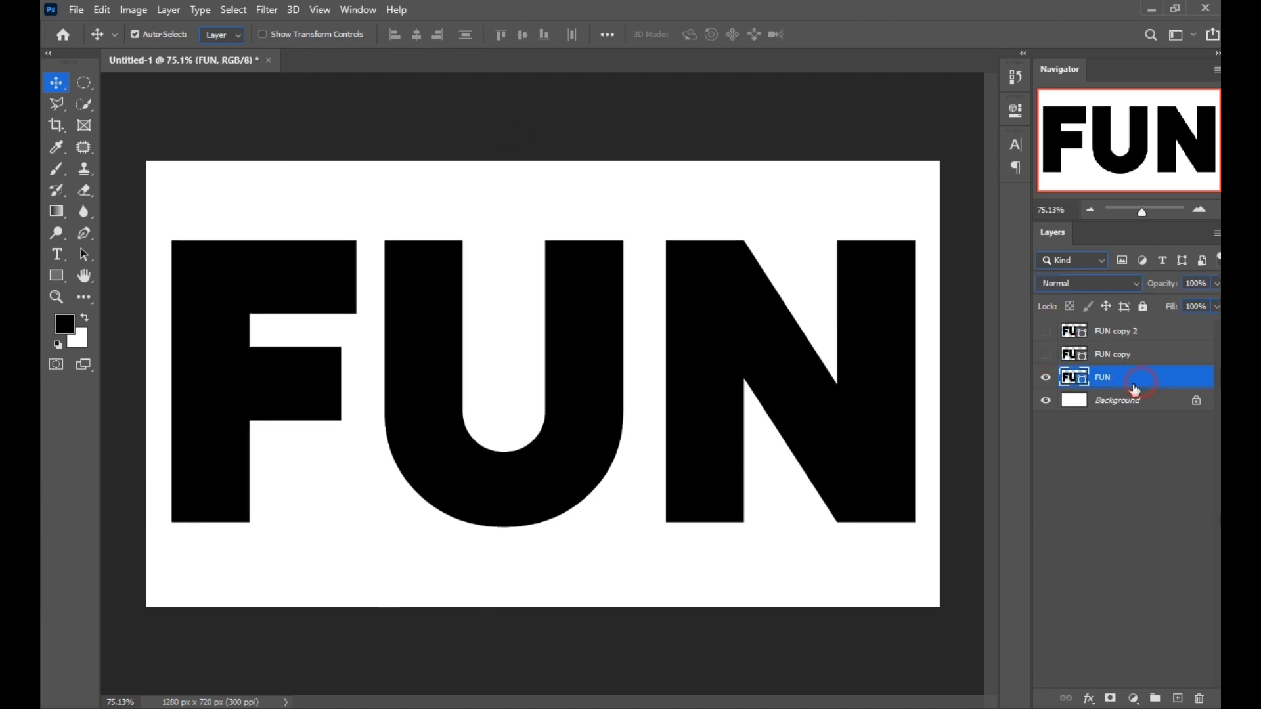
click(91, 260)
click(902, 394)
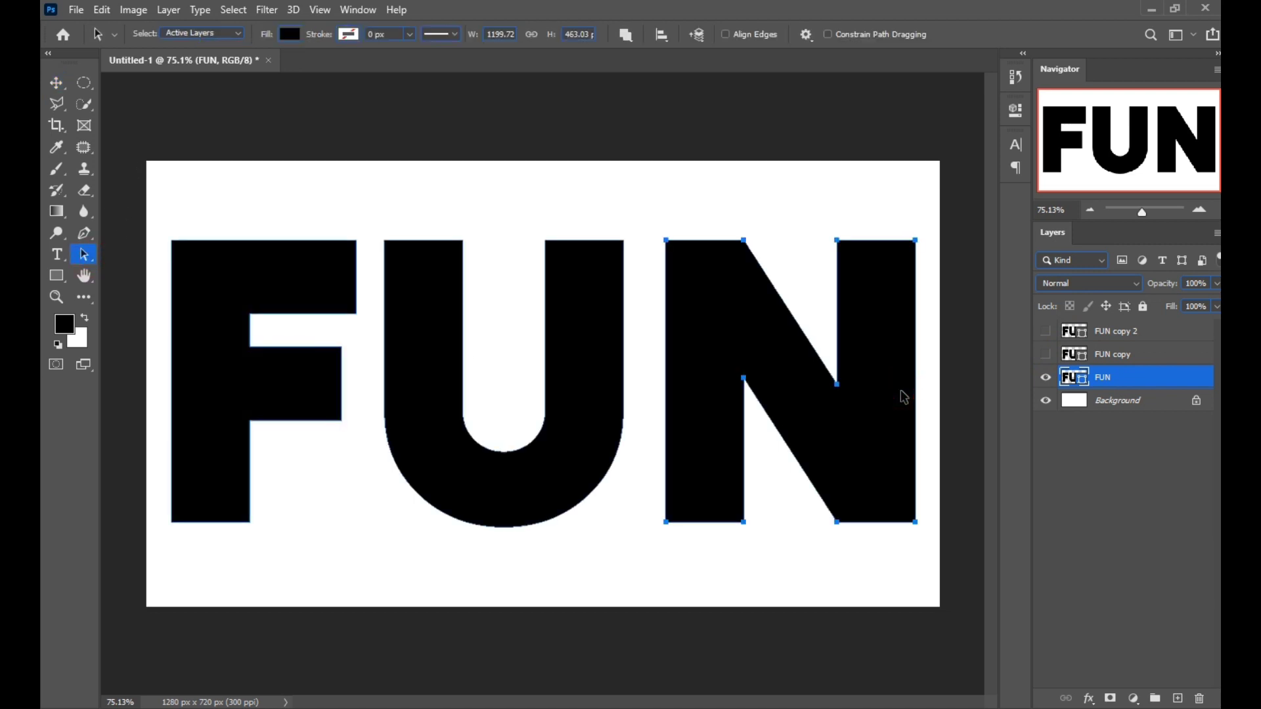
key(Delete)
click(596, 374)
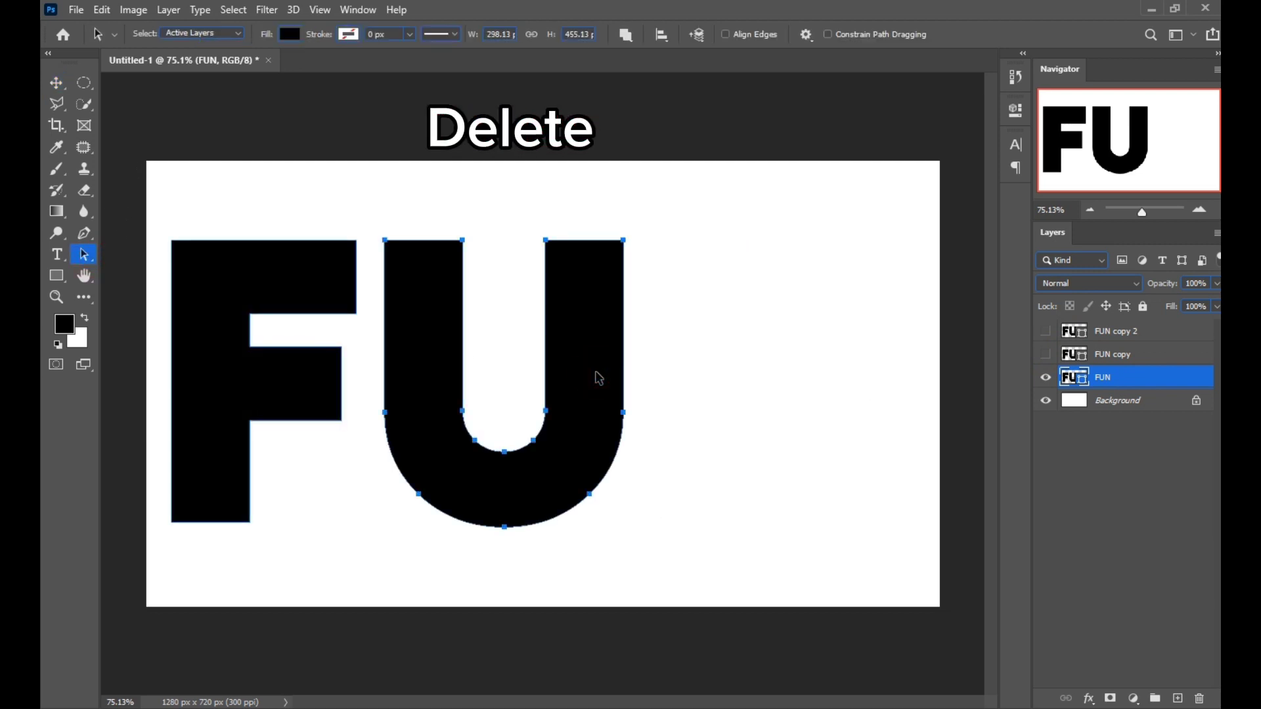
key(Delete)
click(57, 83)
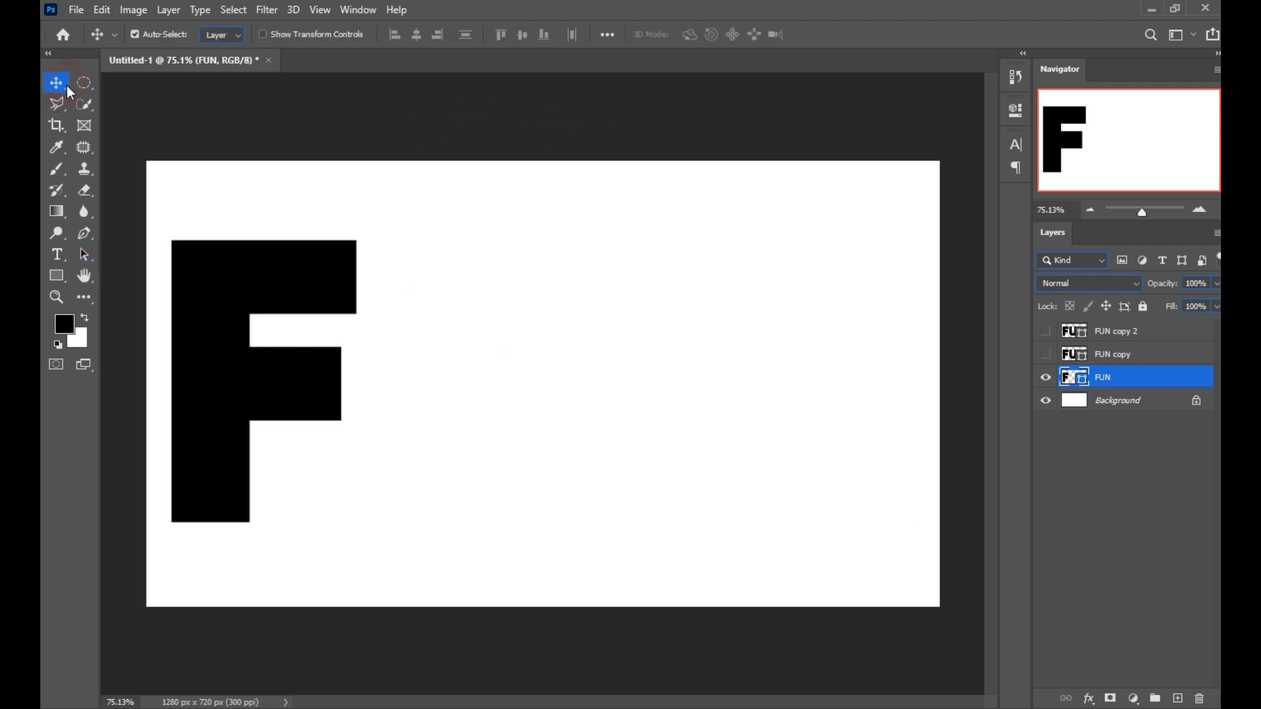
key(alt+F9)
key(alt+F9)
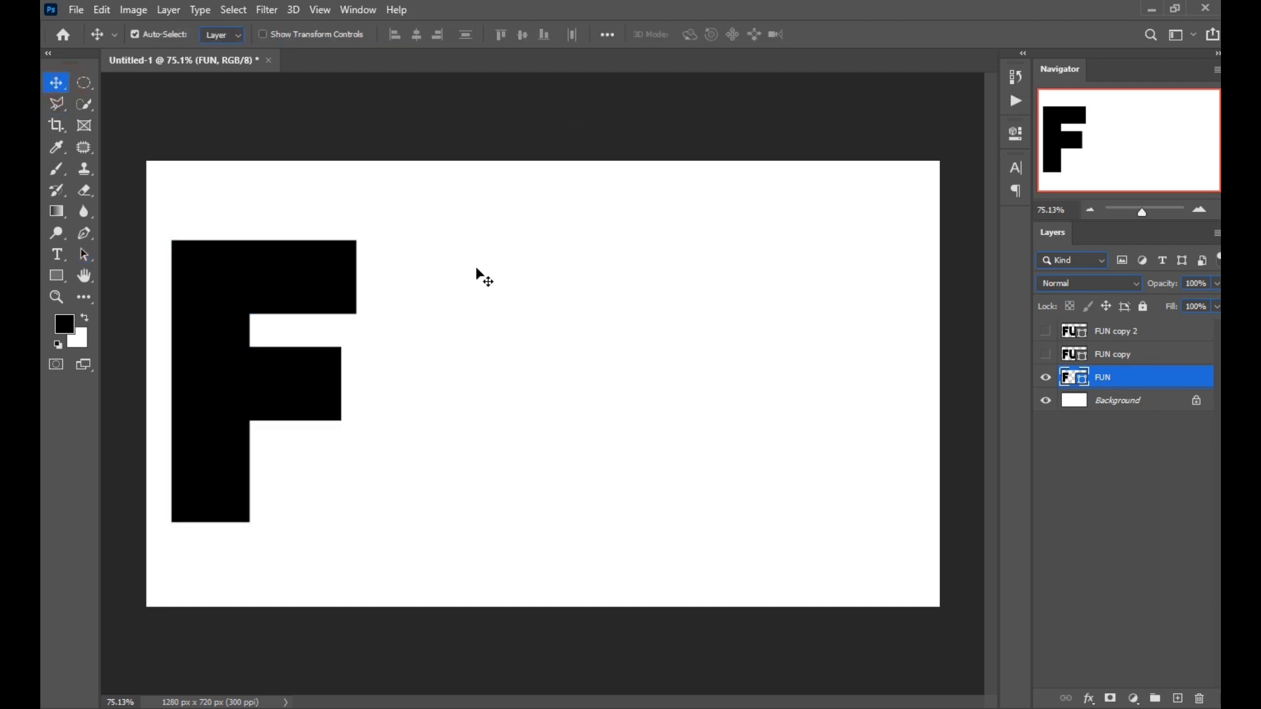
Show the FUN copy layer, delete the F and N from it, and check the remaining U by toggling layer visibility.
click(1046, 355)
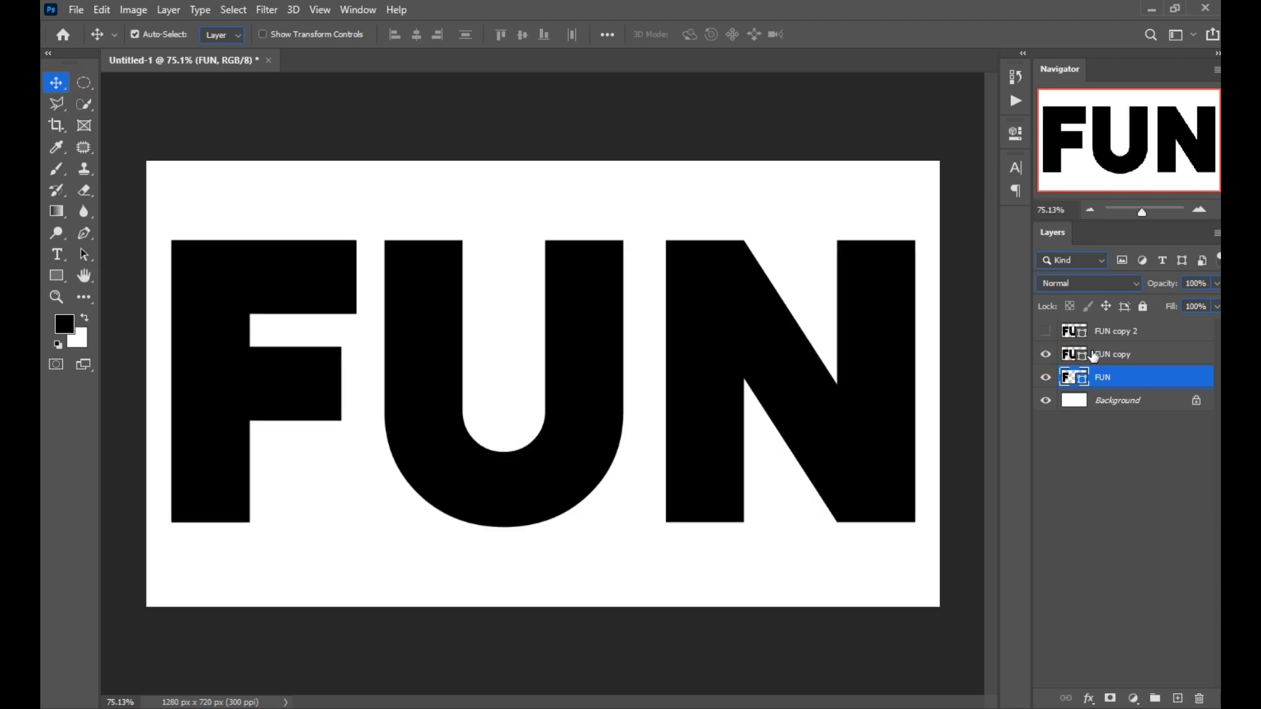
click(1094, 355)
click(84, 255)
click(284, 375)
key(Delete)
click(720, 318)
key(Delete)
click(290, 384)
click(237, 370)
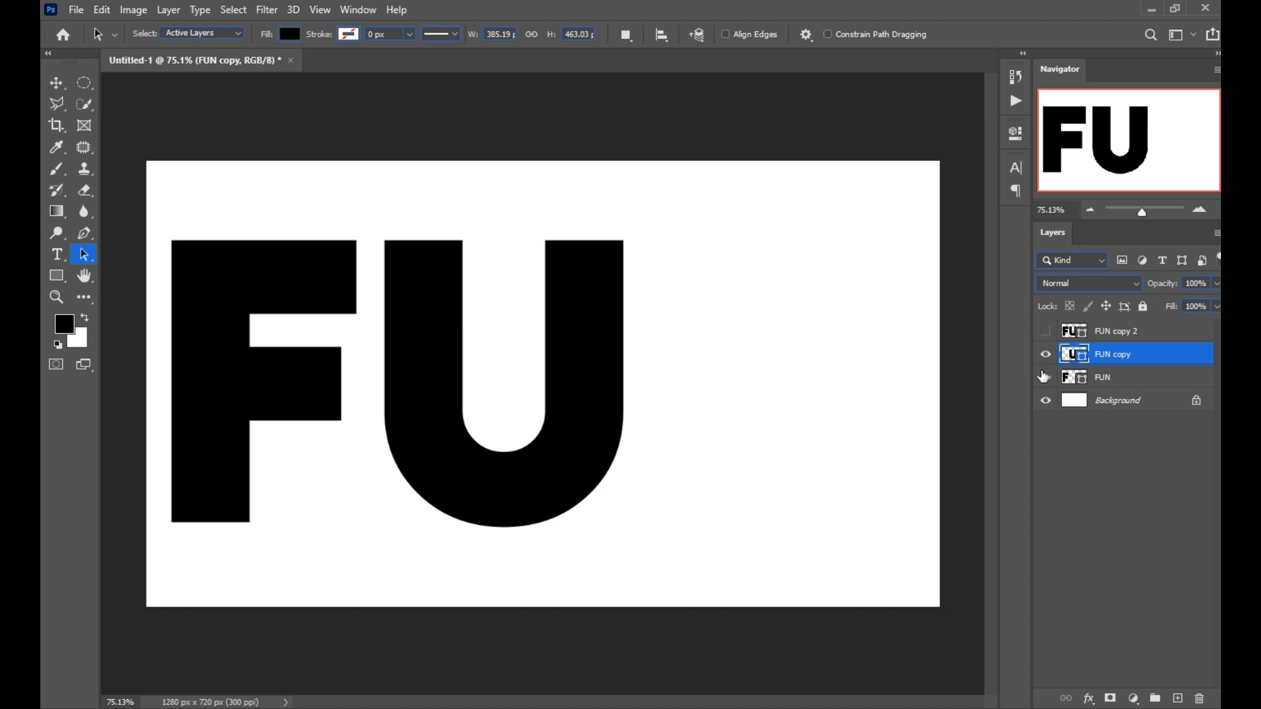
click(1044, 377)
click(1047, 355)
click(1047, 355)
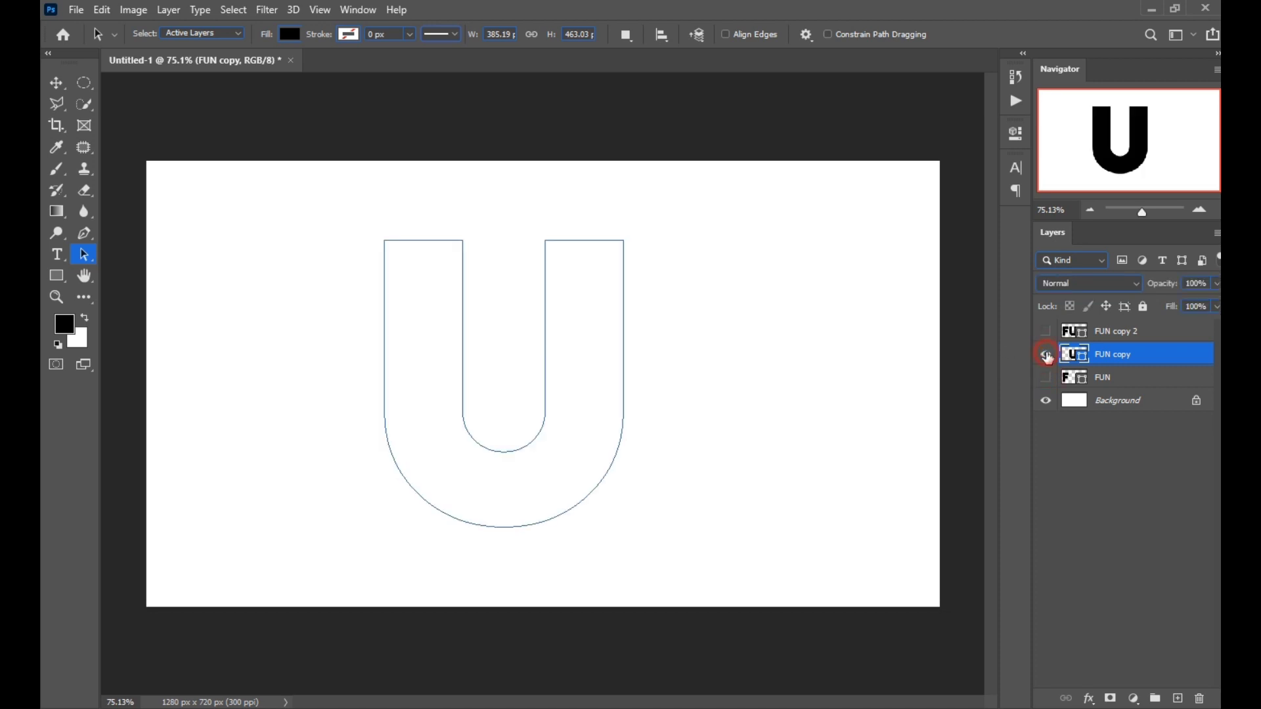
click(1045, 378)
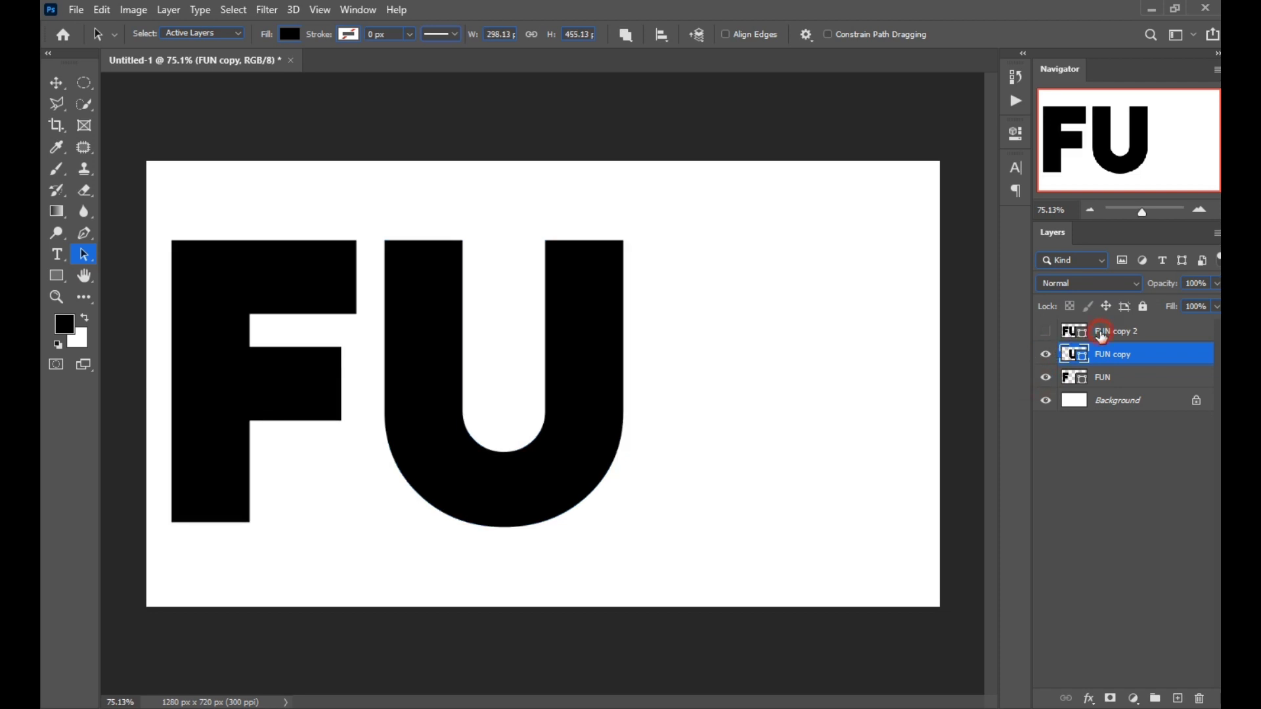
Show the FUN copy 2 layer and delete the U and F from it.
click(1110, 332)
click(1045, 331)
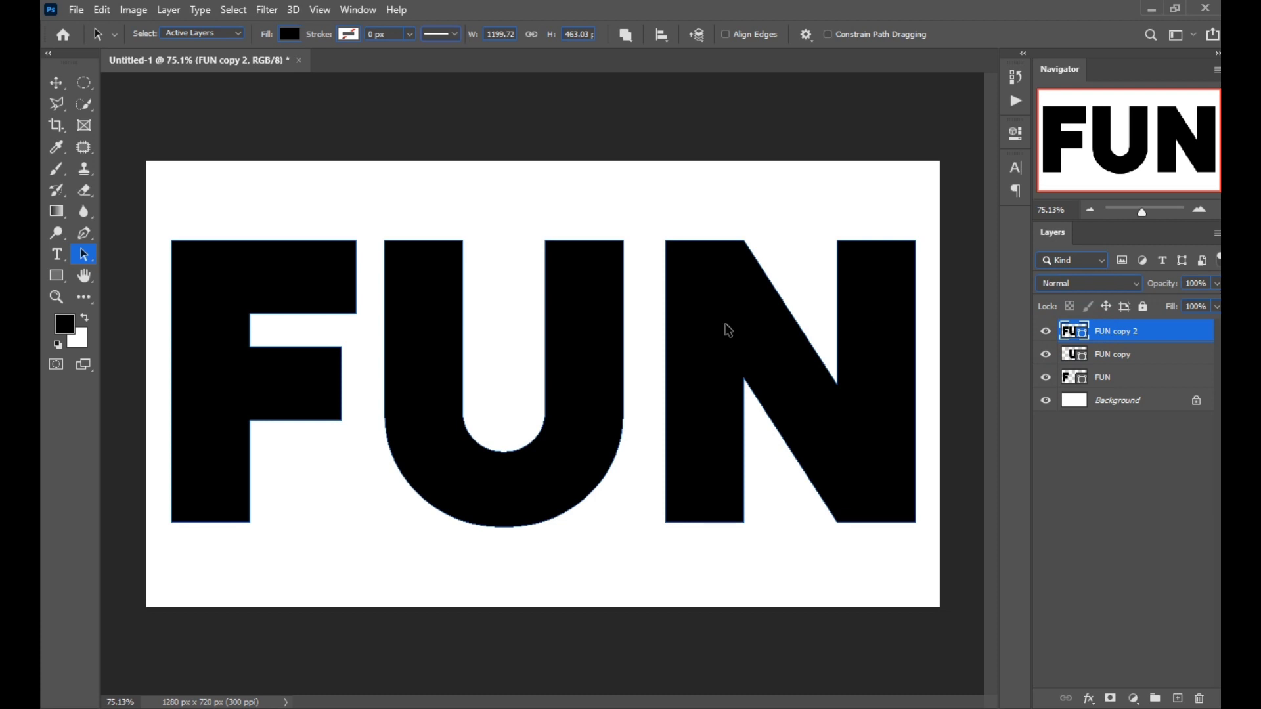
click(604, 326)
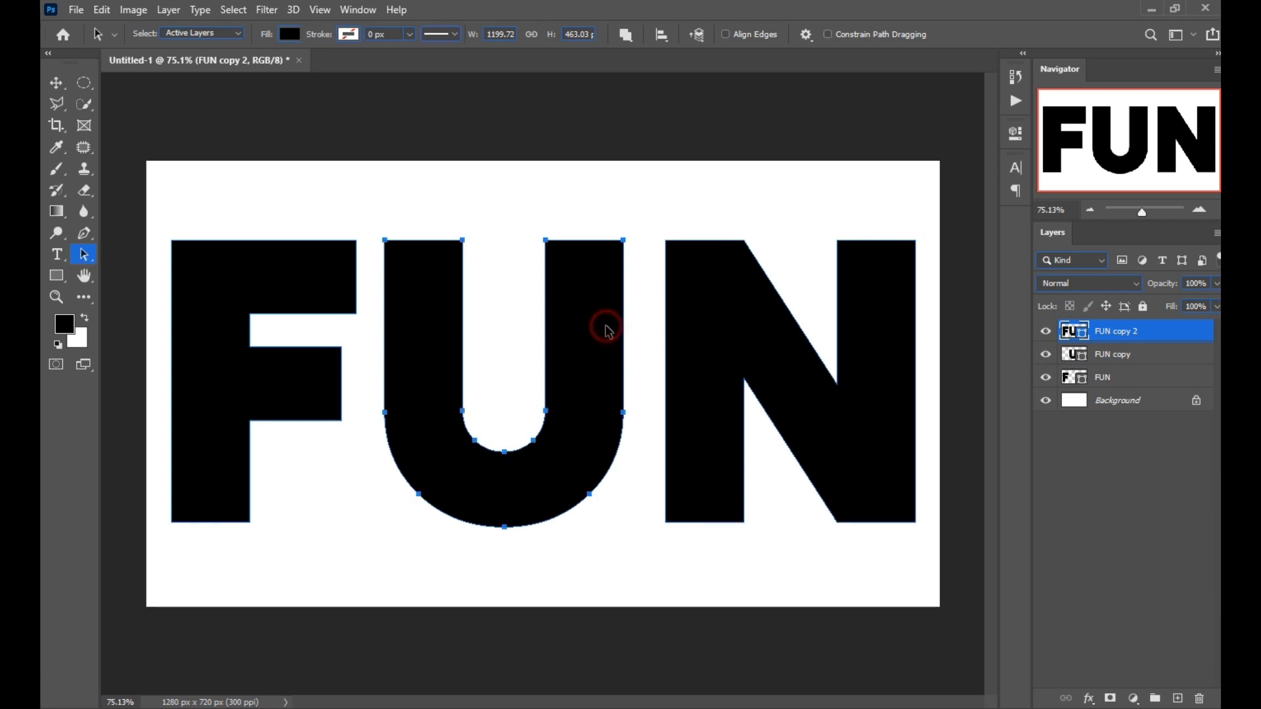
key(Delete)
click(301, 381)
key(Delete)
click(55, 84)
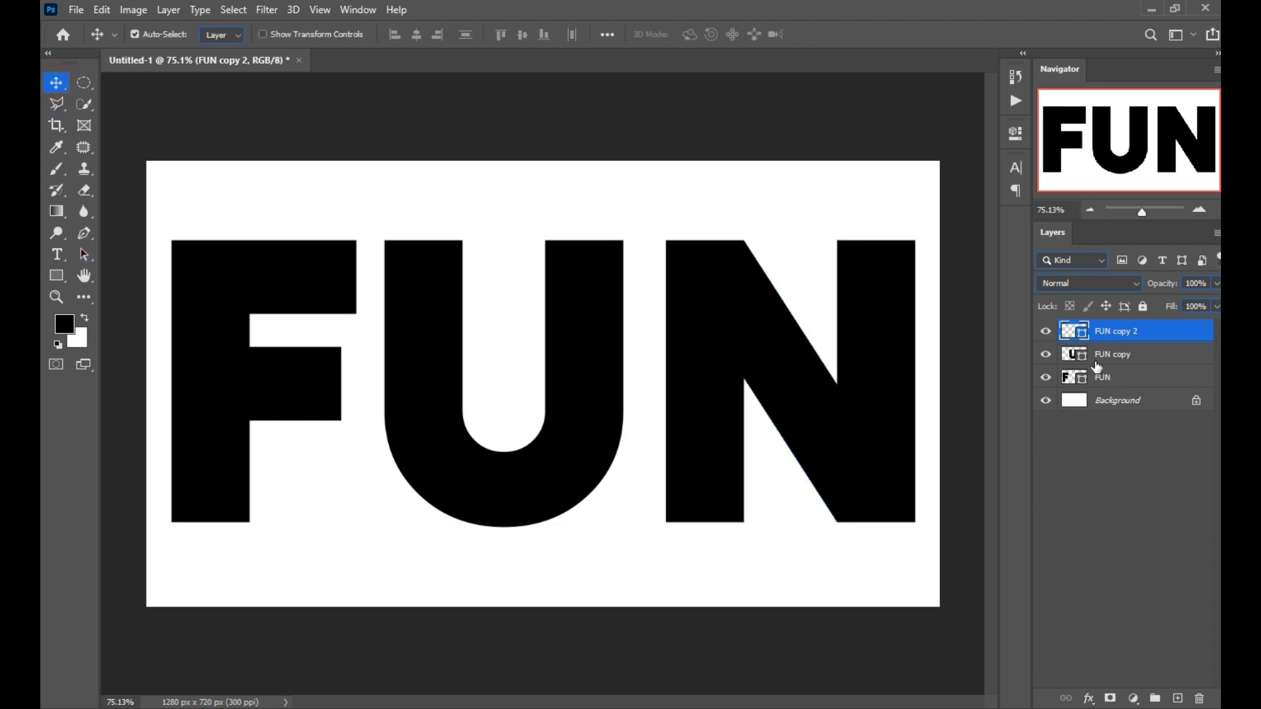
Check which letter each of the three shape layers holds by toggling their visibility one by one.
click(1045, 332)
click(1045, 331)
click(1046, 356)
click(1045, 355)
click(1045, 378)
click(1045, 378)
click(625, 192)
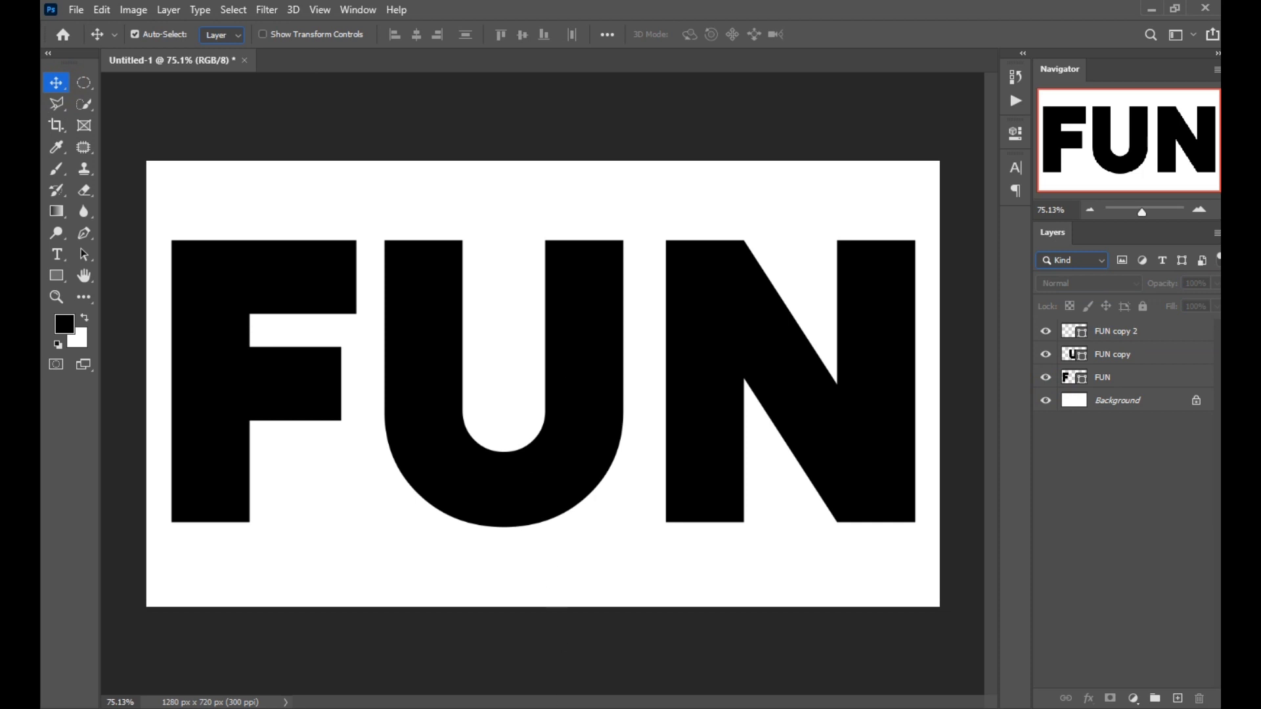
Place the photo of the woman in the black hat over the letter F and move its layer directly above the FUN layer.
key(alt+Tab)
click(234, 158)
drag(270, 236, 406, 337)
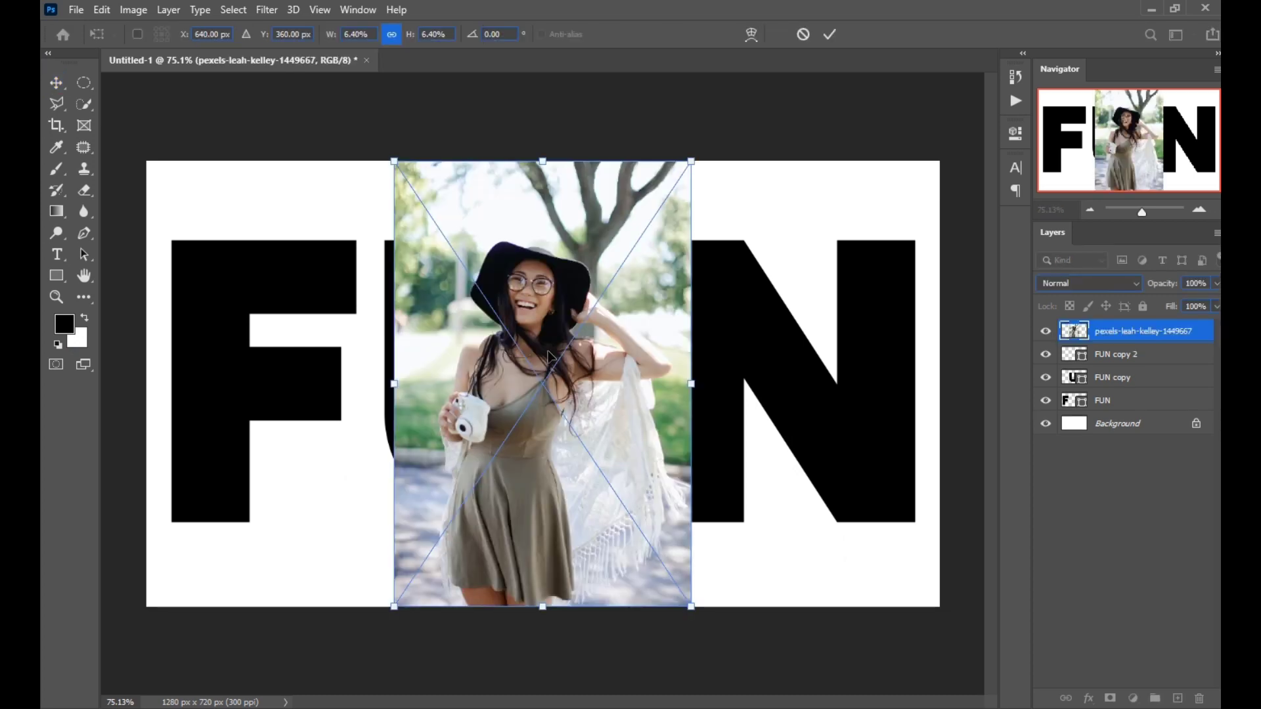
drag(578, 348, 330, 345)
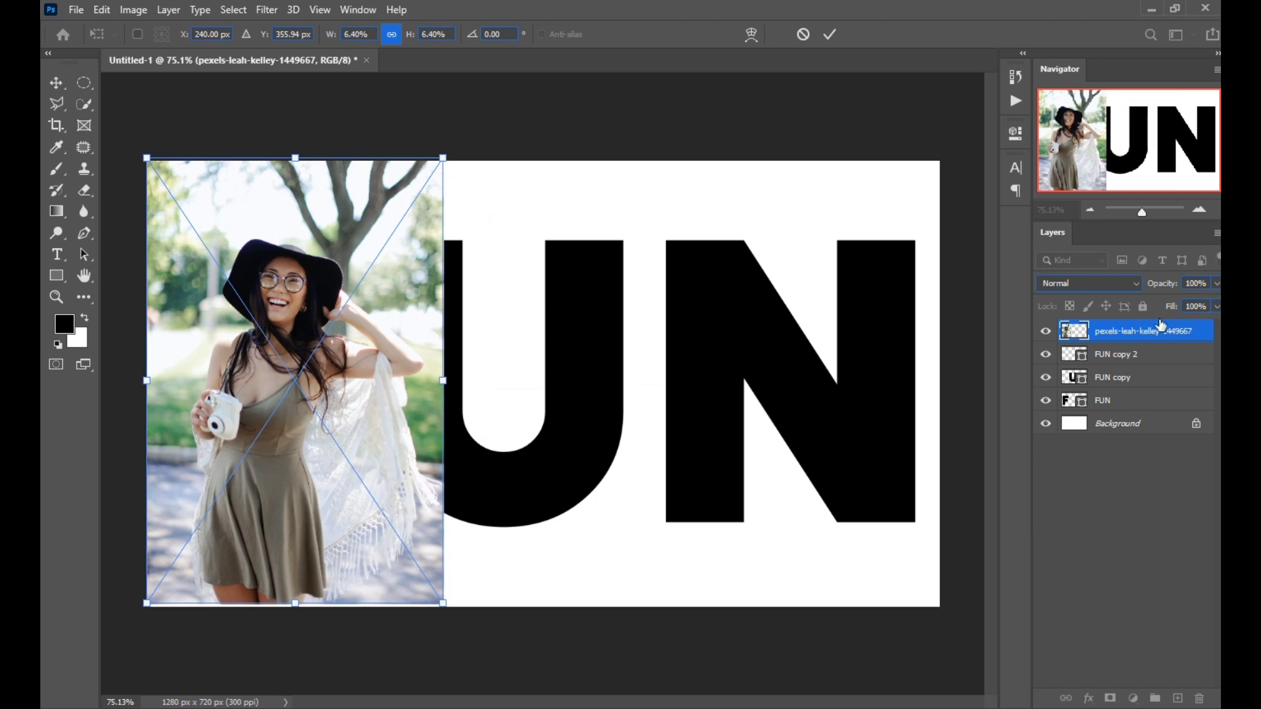
drag(1153, 356, 1153, 388)
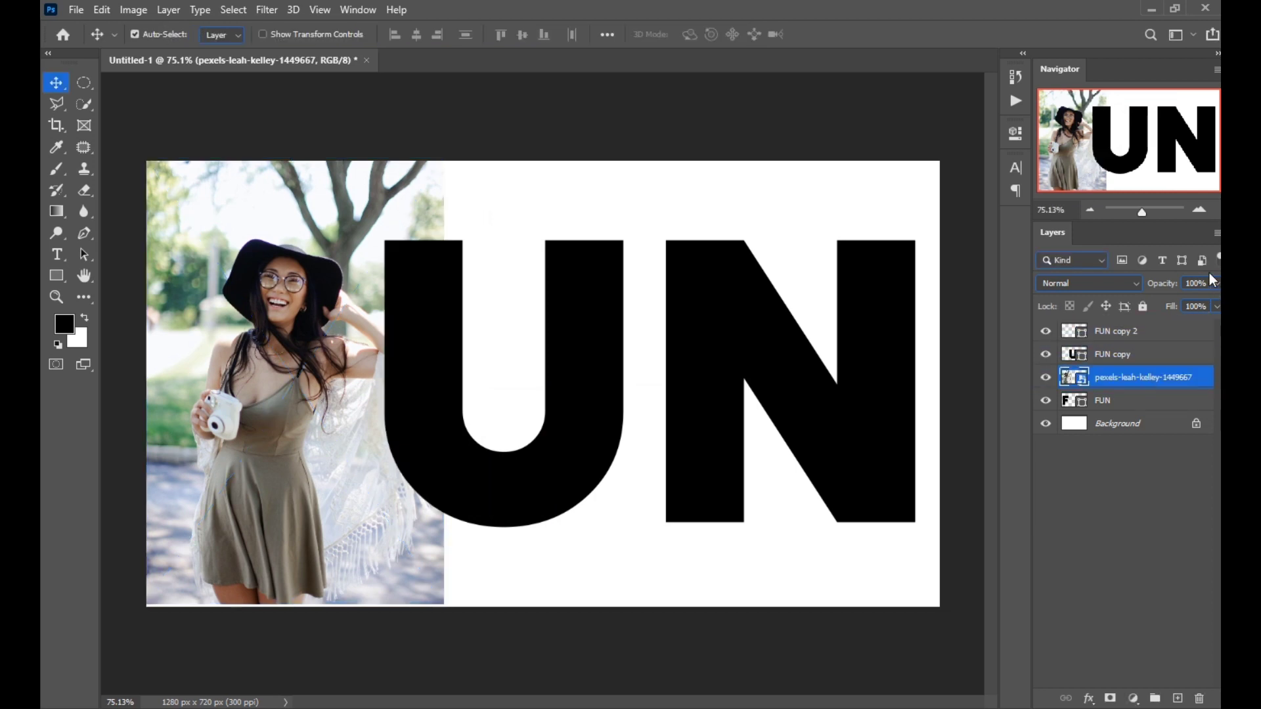
Lower the hat photo's opacity to 38%, then scale it to about 4.56% and position it to cover the letter F.
click(1217, 284)
drag(1170, 303, 1169, 304)
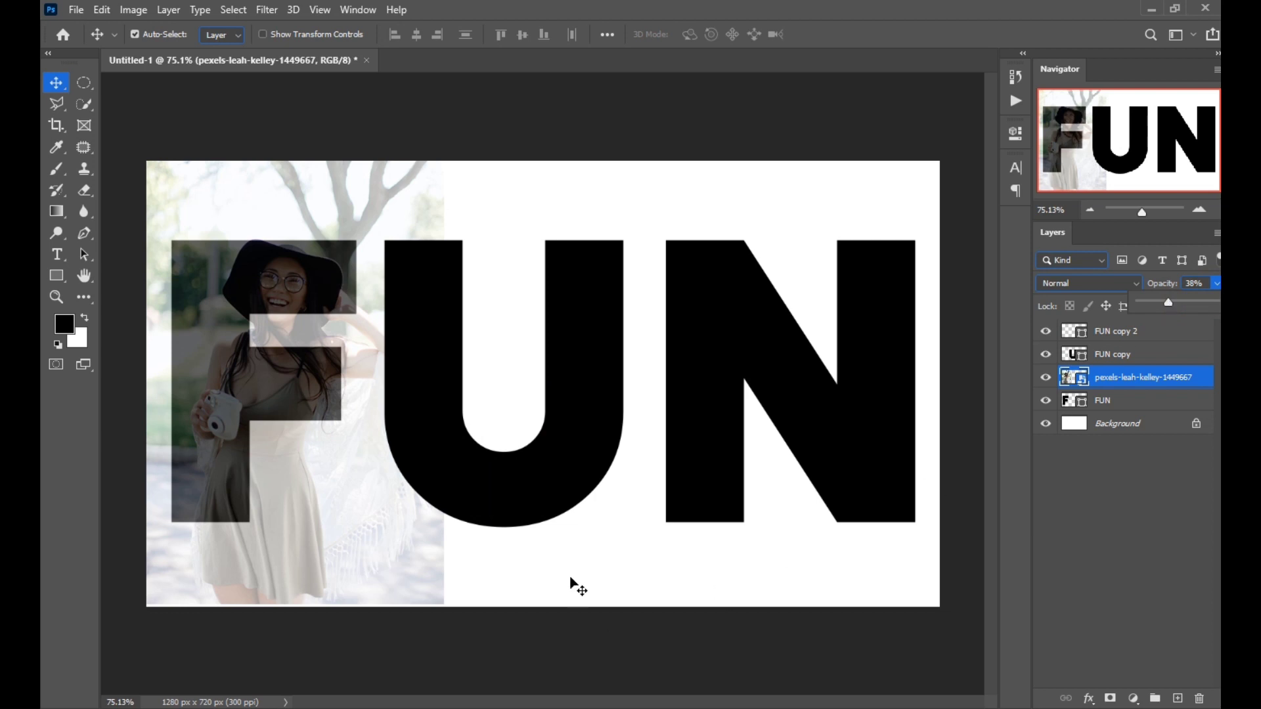
key(ctrl+t)
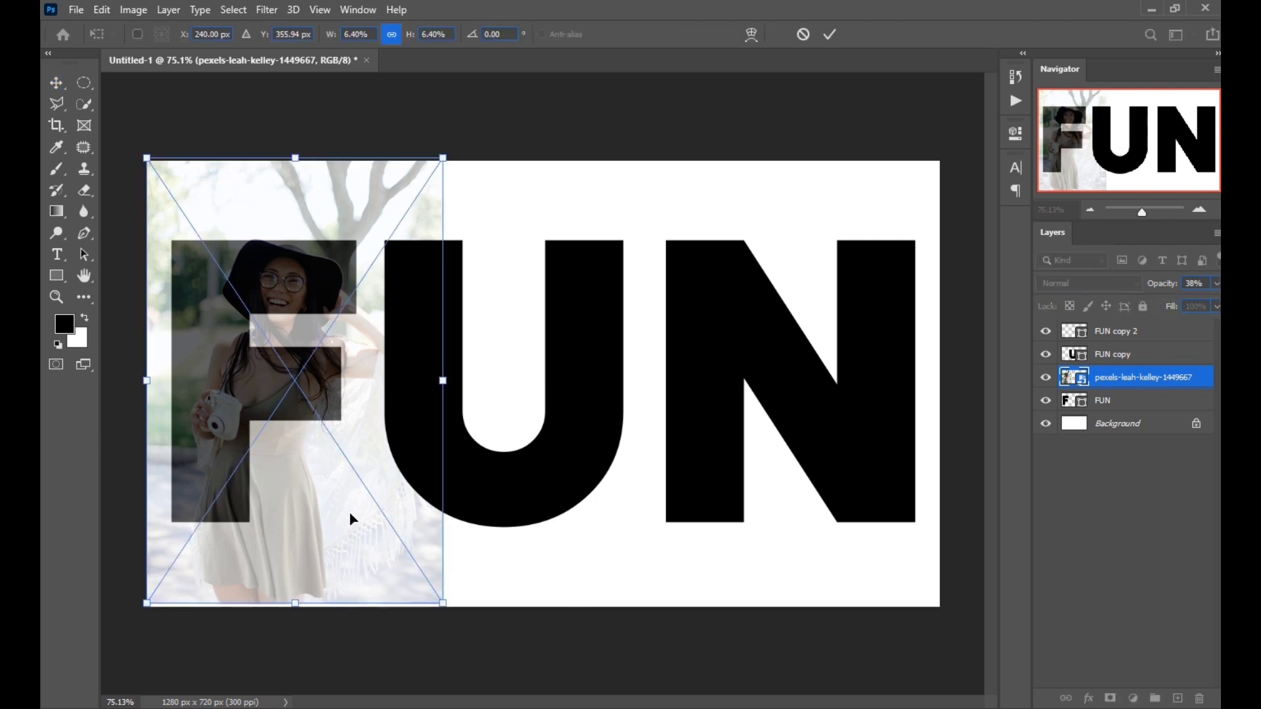
drag(442, 607, 372, 519)
drag(330, 483, 326, 509)
drag(367, 545, 349, 516)
drag(307, 479, 320, 488)
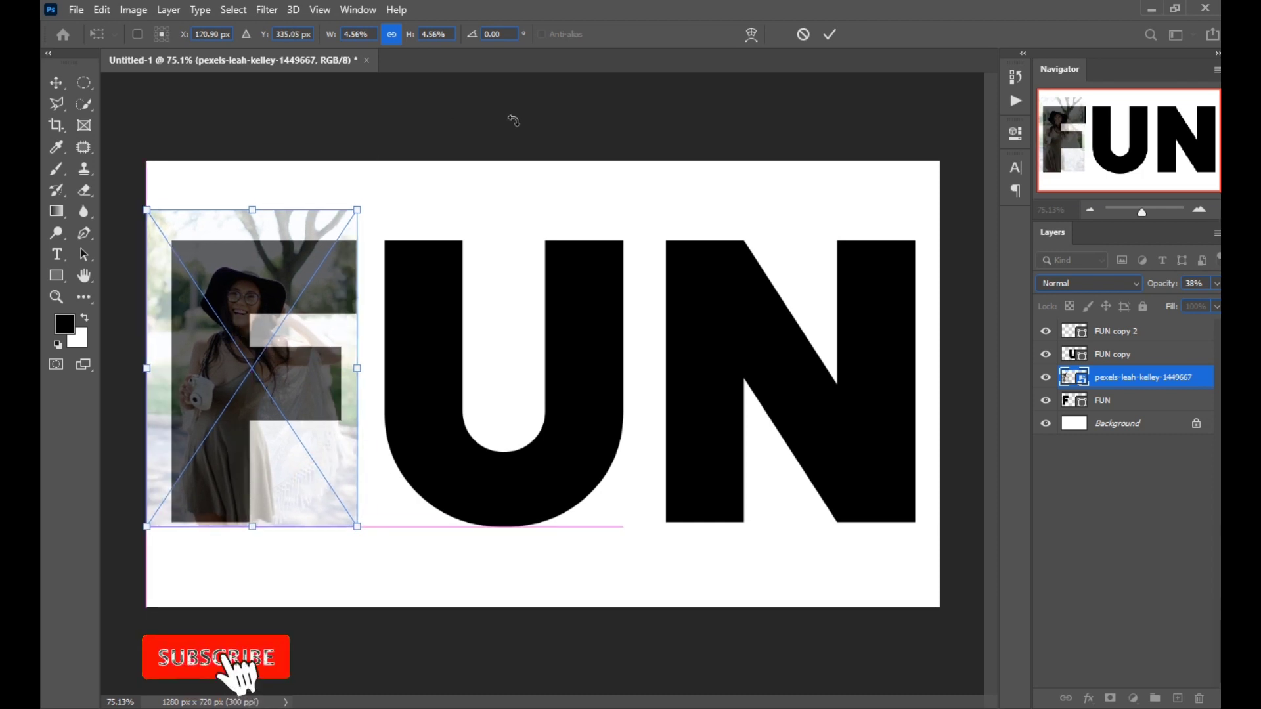
click(825, 34)
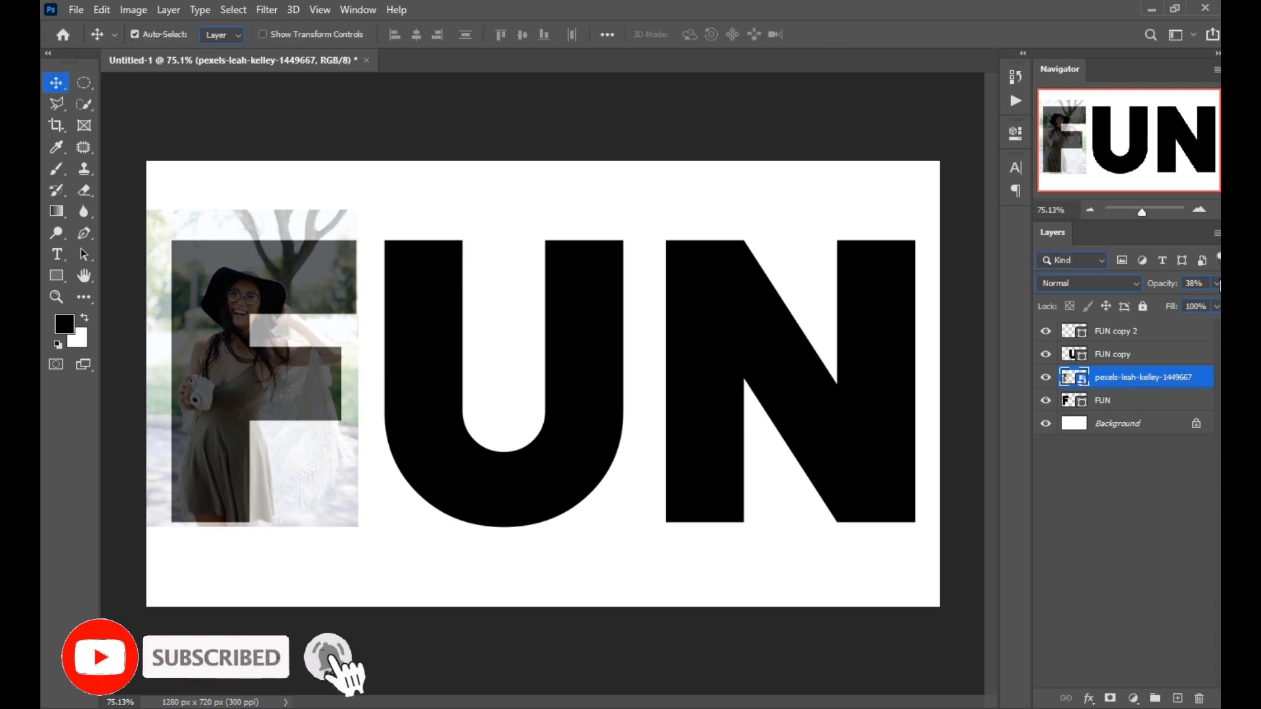
Restore the hat photo's opacity to 100% and clip it to the FUN layer holding the F.
click(1216, 283)
drag(1203, 301, 1213, 301)
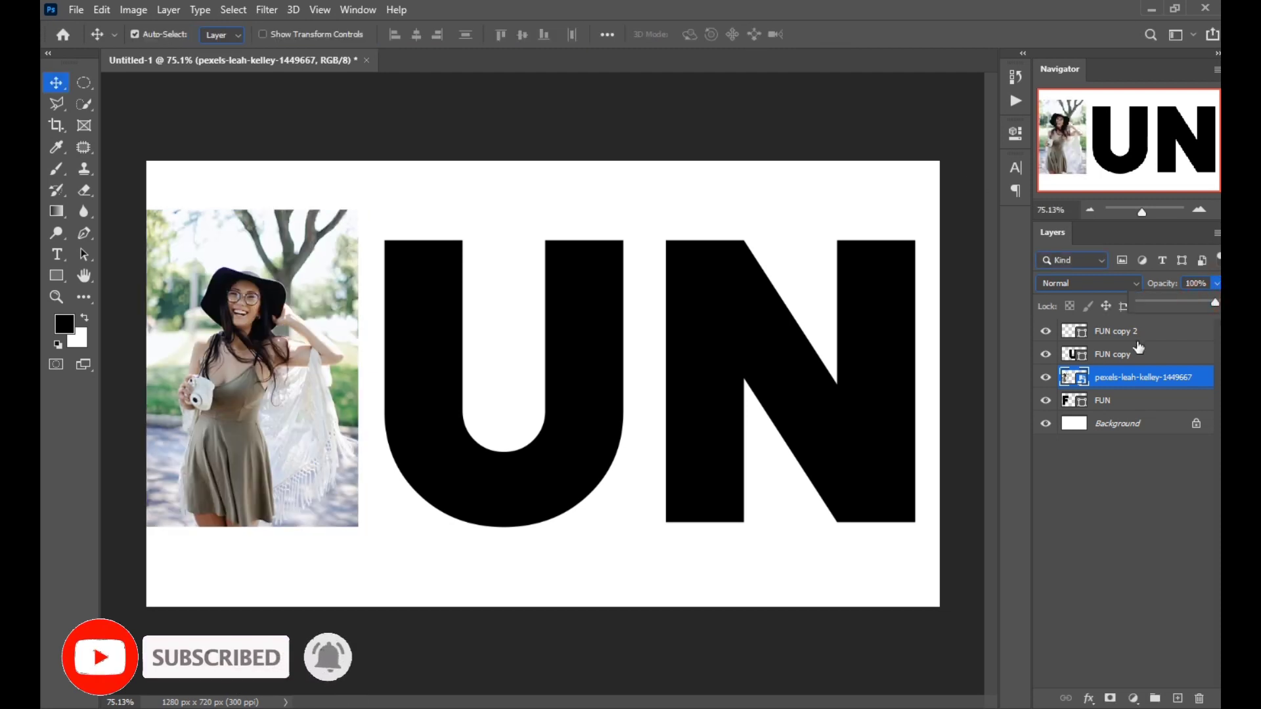
right_click(1111, 380)
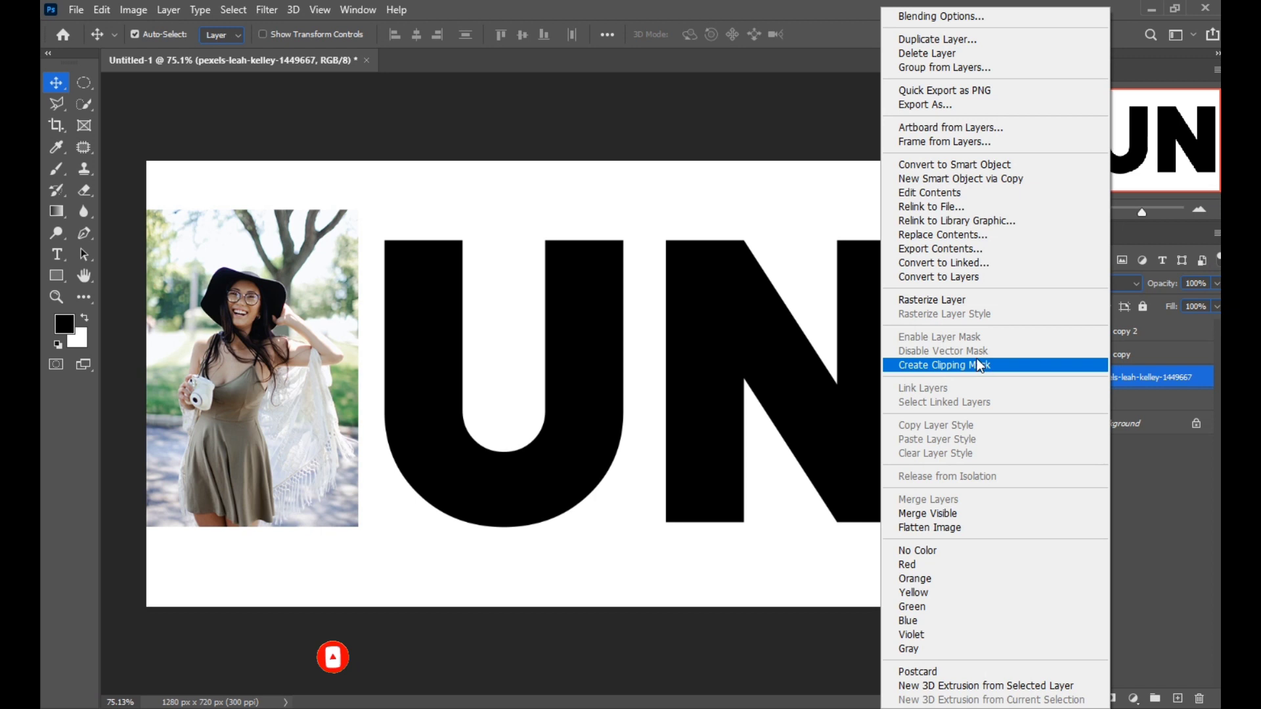
click(965, 364)
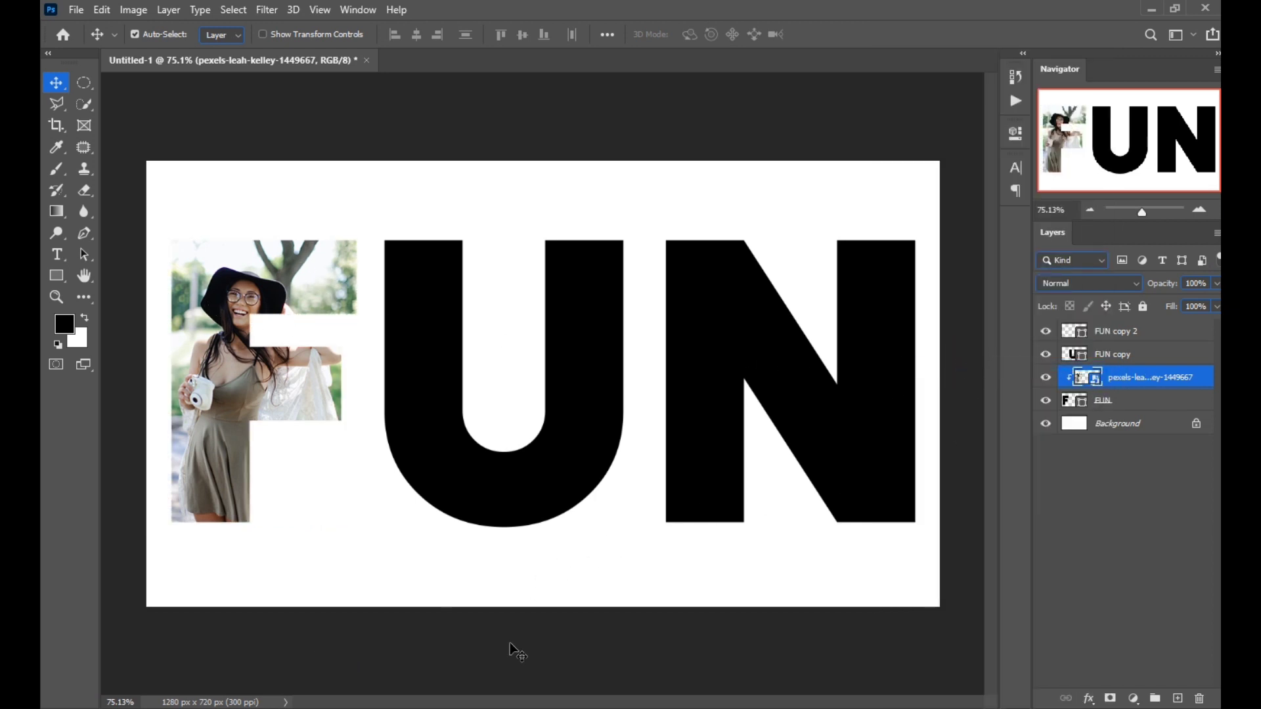
Place the photo of the laughing man in the denim jacket and move its layer directly above the FUN copy layer.
click(481, 708)
click(310, 167)
drag(412, 150, 490, 315)
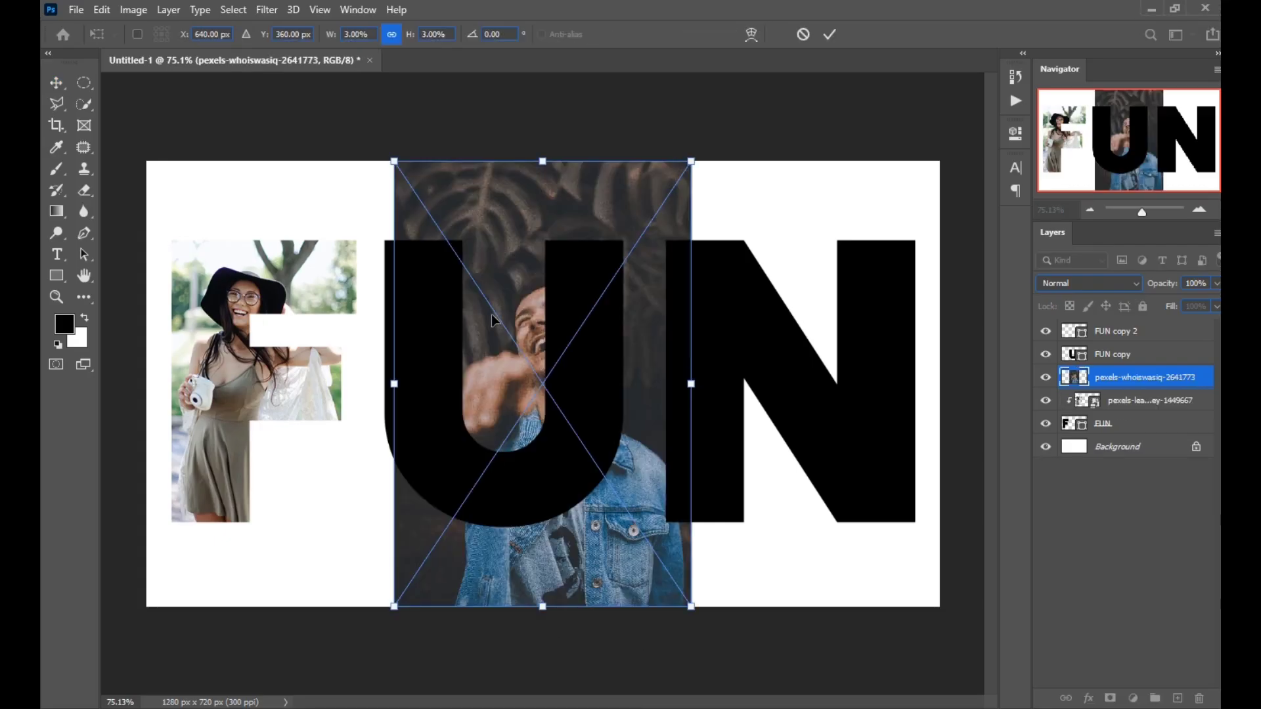
drag(618, 483, 598, 486)
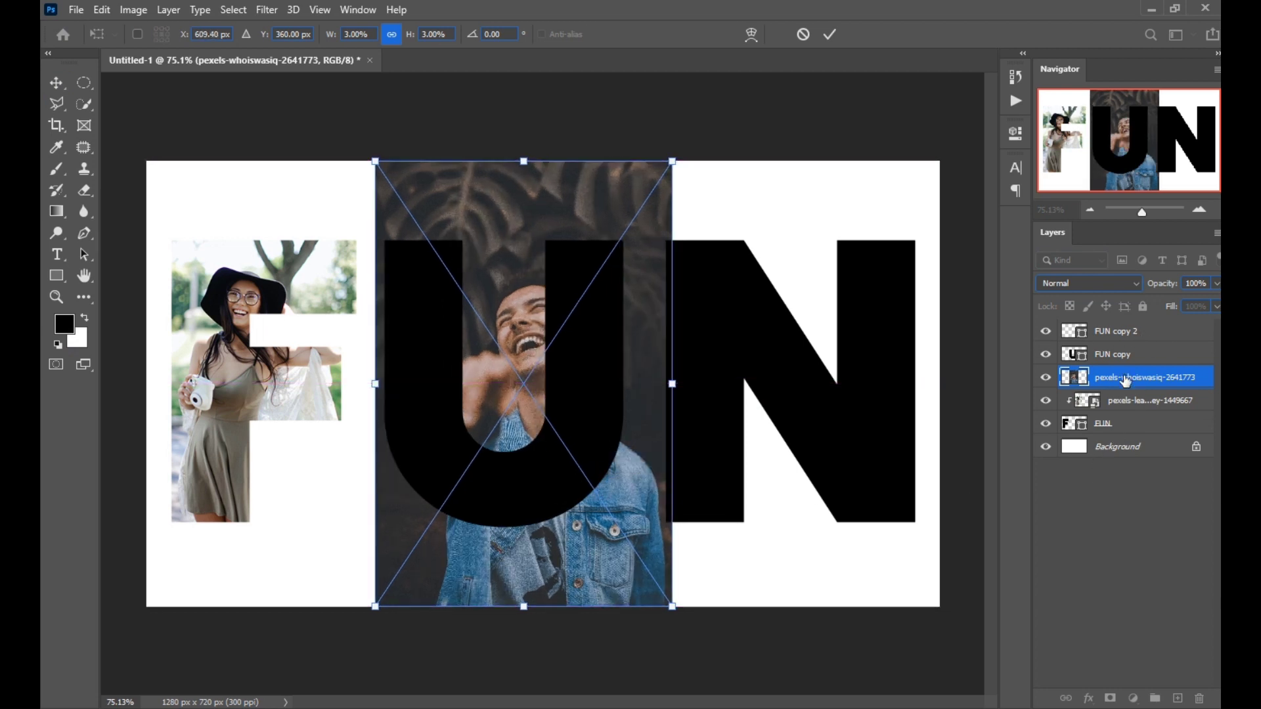
drag(1126, 379, 1116, 353)
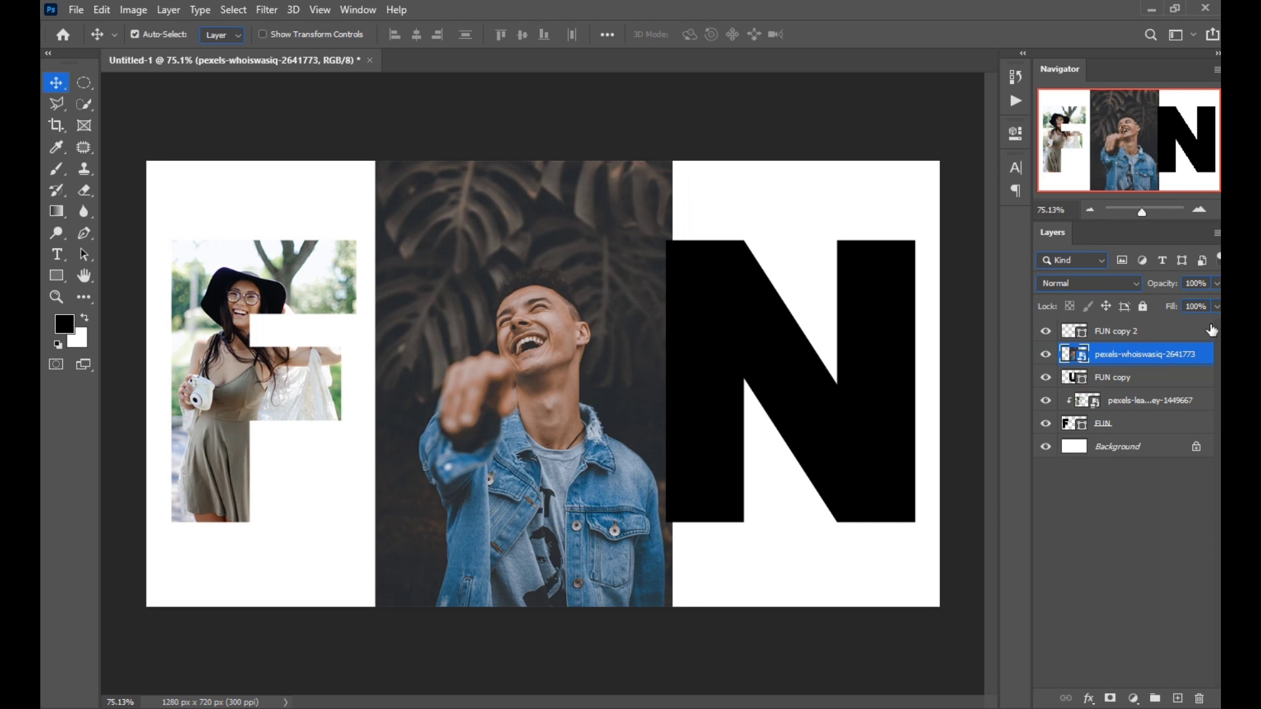
Lower the man photo's opacity to 48% and shift it so its edge lines up with the letter U.
click(1217, 285)
drag(1177, 301, 1174, 301)
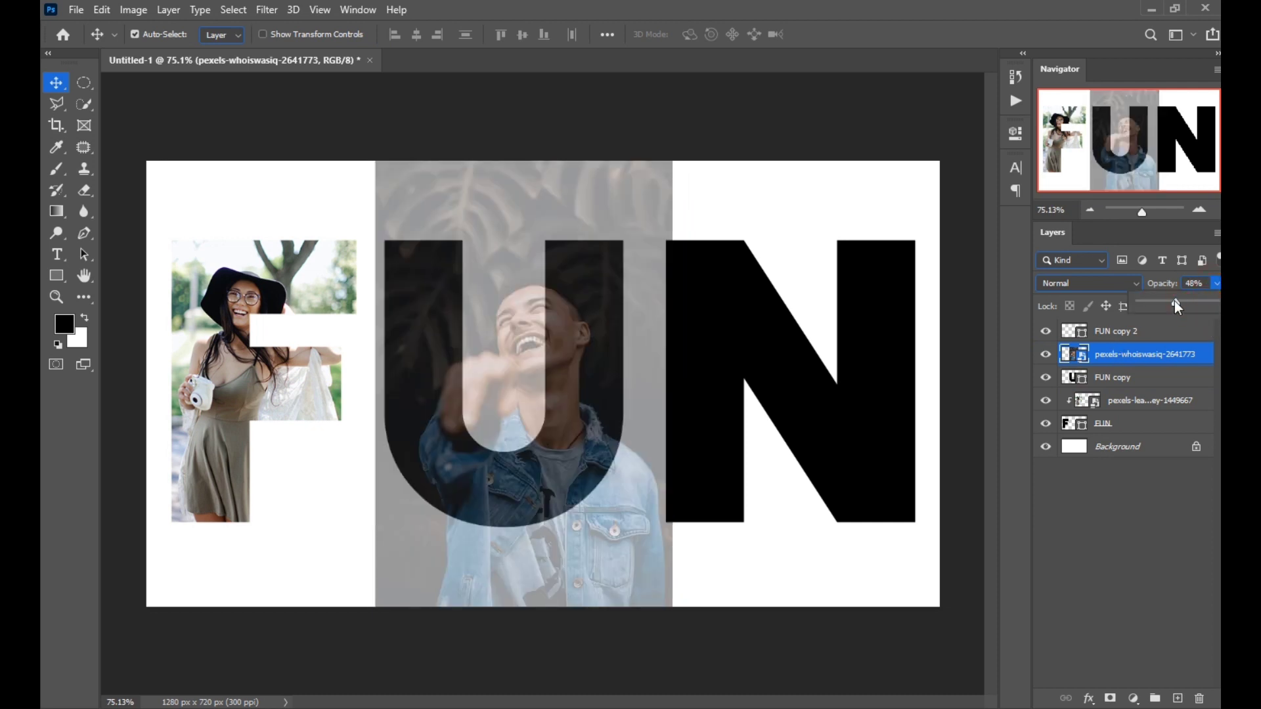
drag(599, 573, 605, 547)
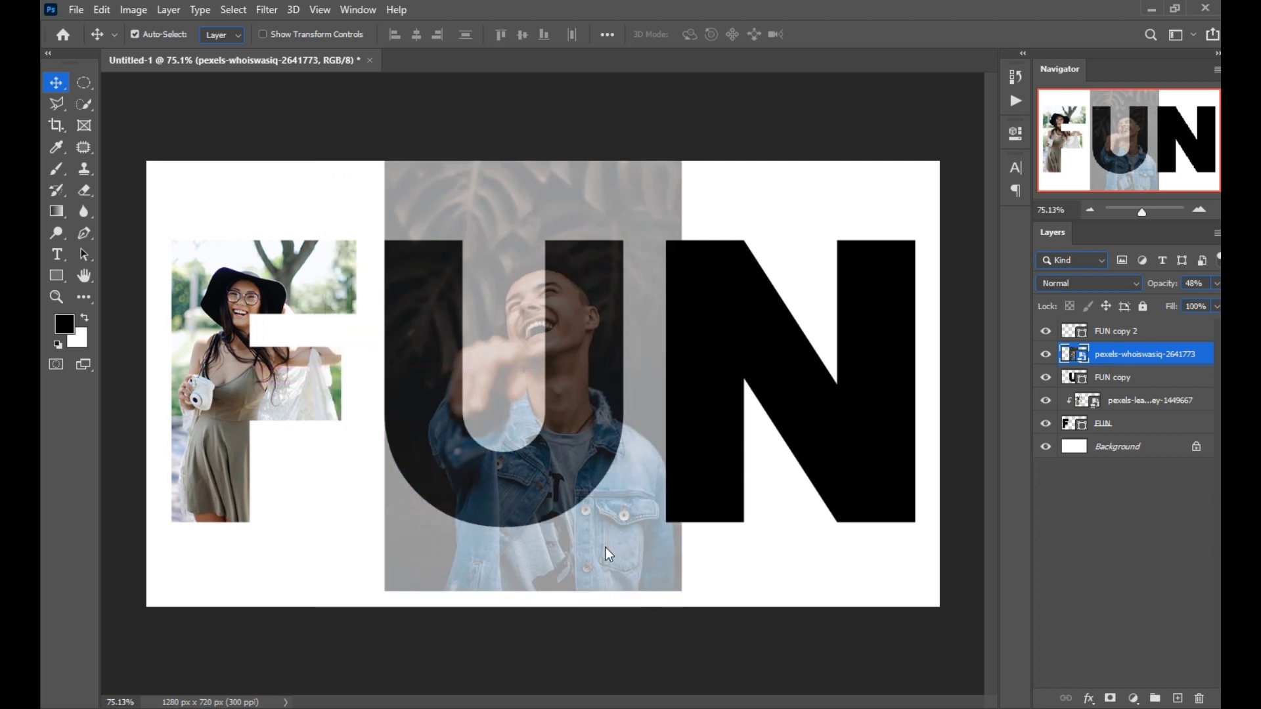
Try scaling the man's photo to about 2.77% and repositioning it to cover the letter U.
key(ctrl+t)
drag(681, 590, 700, 617)
drag(632, 532, 636, 557)
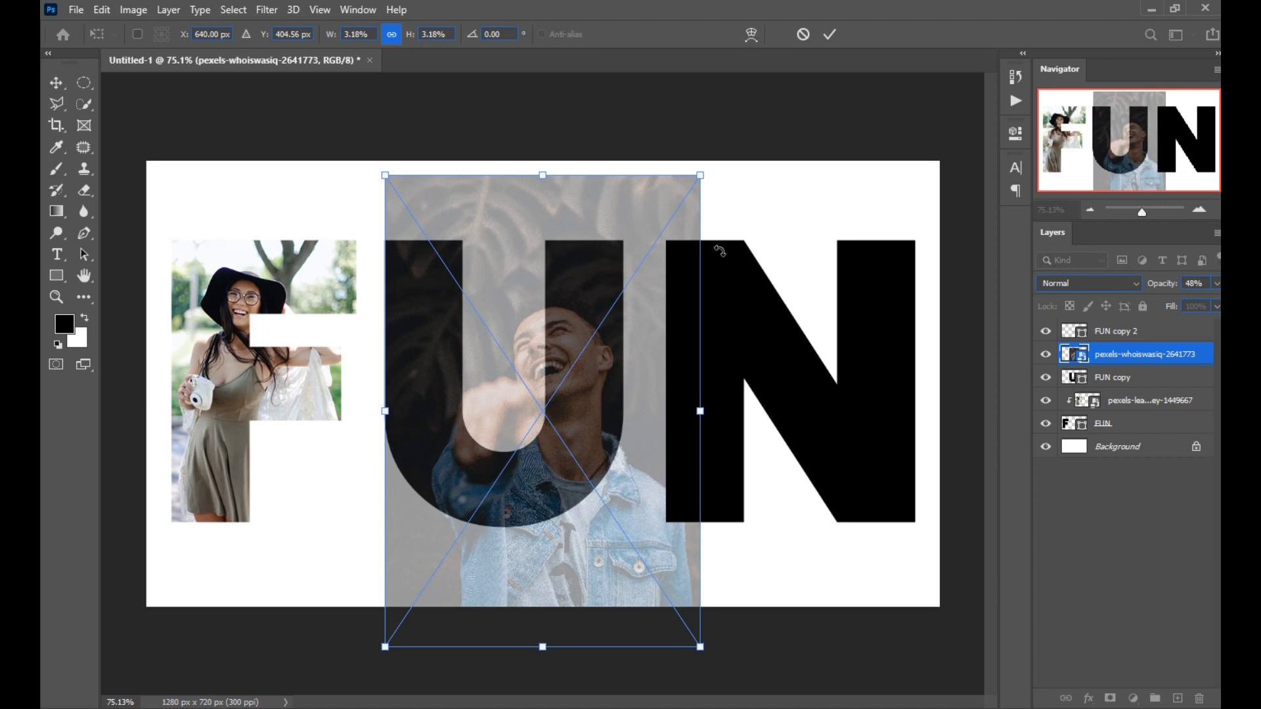
drag(591, 440, 618, 396)
drag(728, 134, 685, 193)
drag(593, 406, 567, 366)
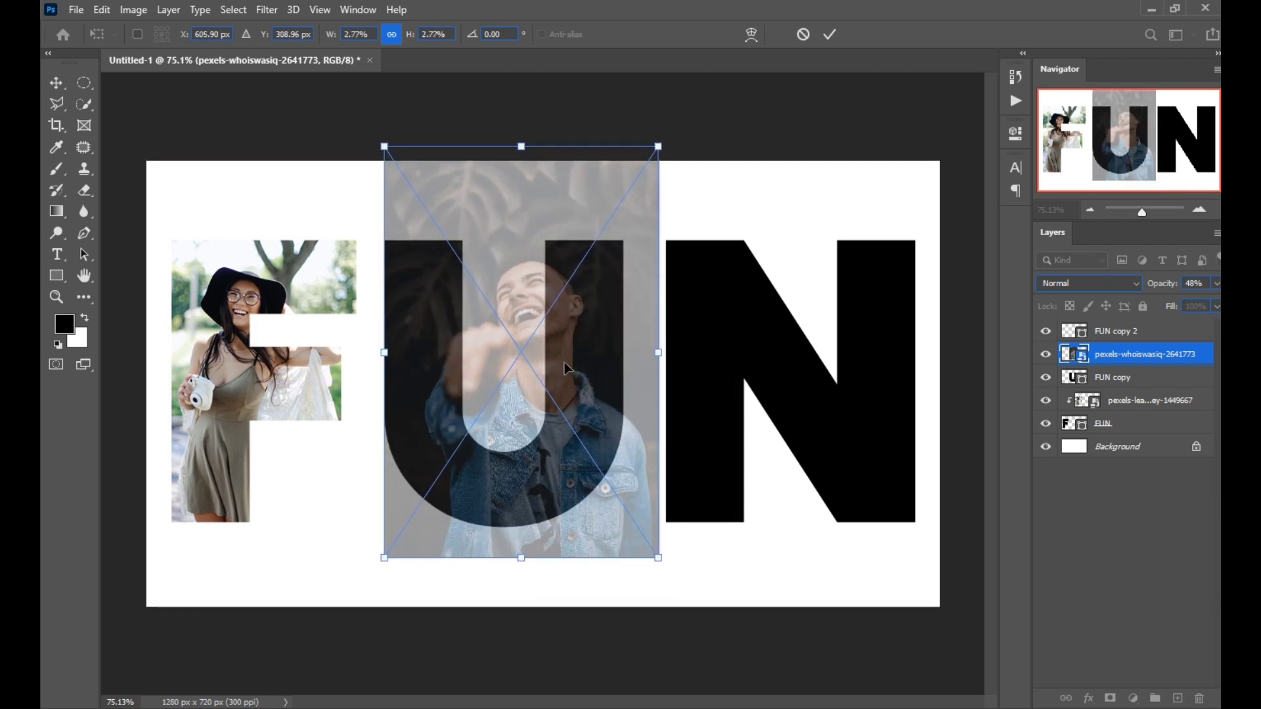
click(830, 35)
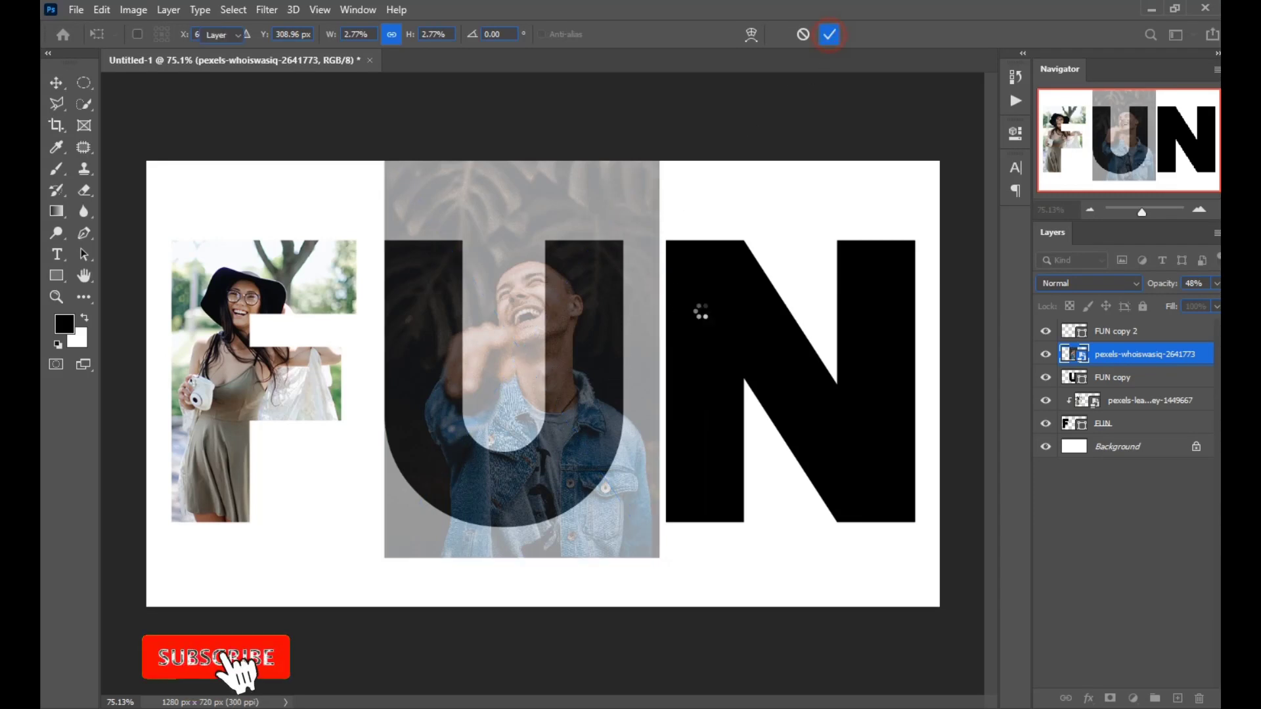
Move the man's photo over to the letter N and place its layer directly above the FUN copy 2 layer.
drag(634, 466, 872, 469)
drag(893, 468, 871, 505)
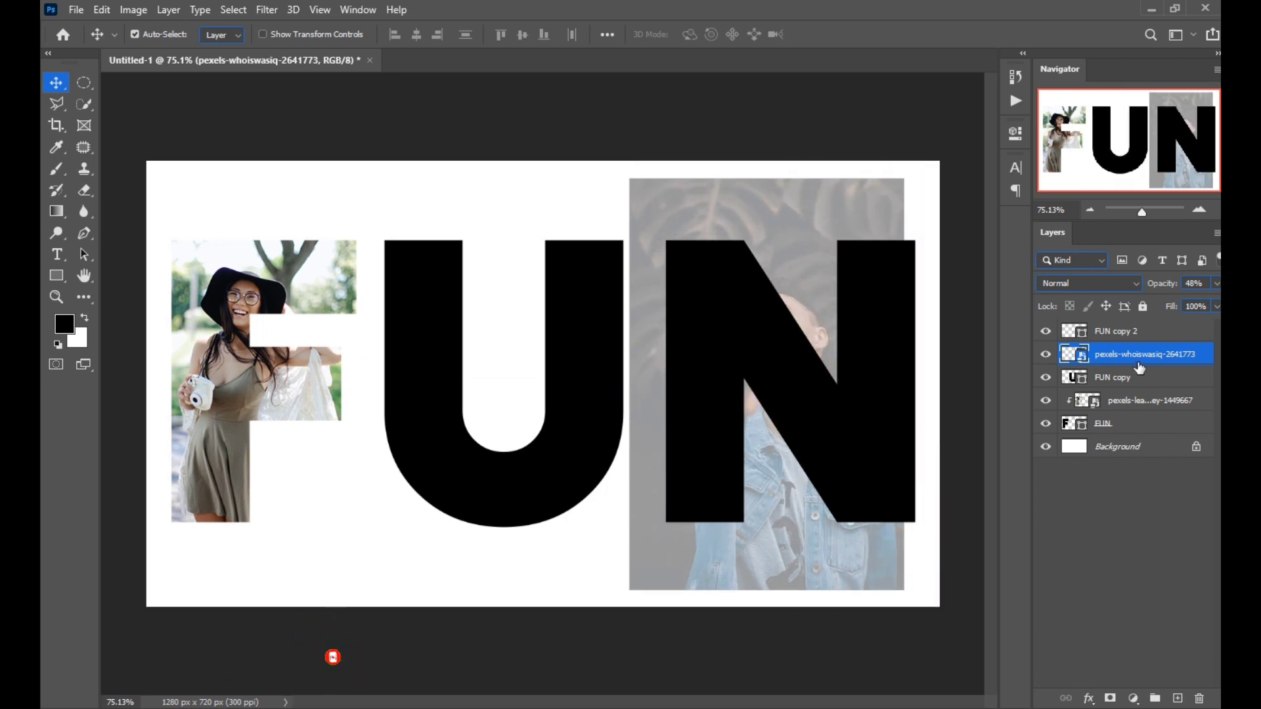
drag(1141, 358, 1139, 333)
mouse_move(848, 438)
mouse_down()
mouse_move(853, 459)
mouse_move(842, 456)
mouse_up()
key(ctrl)
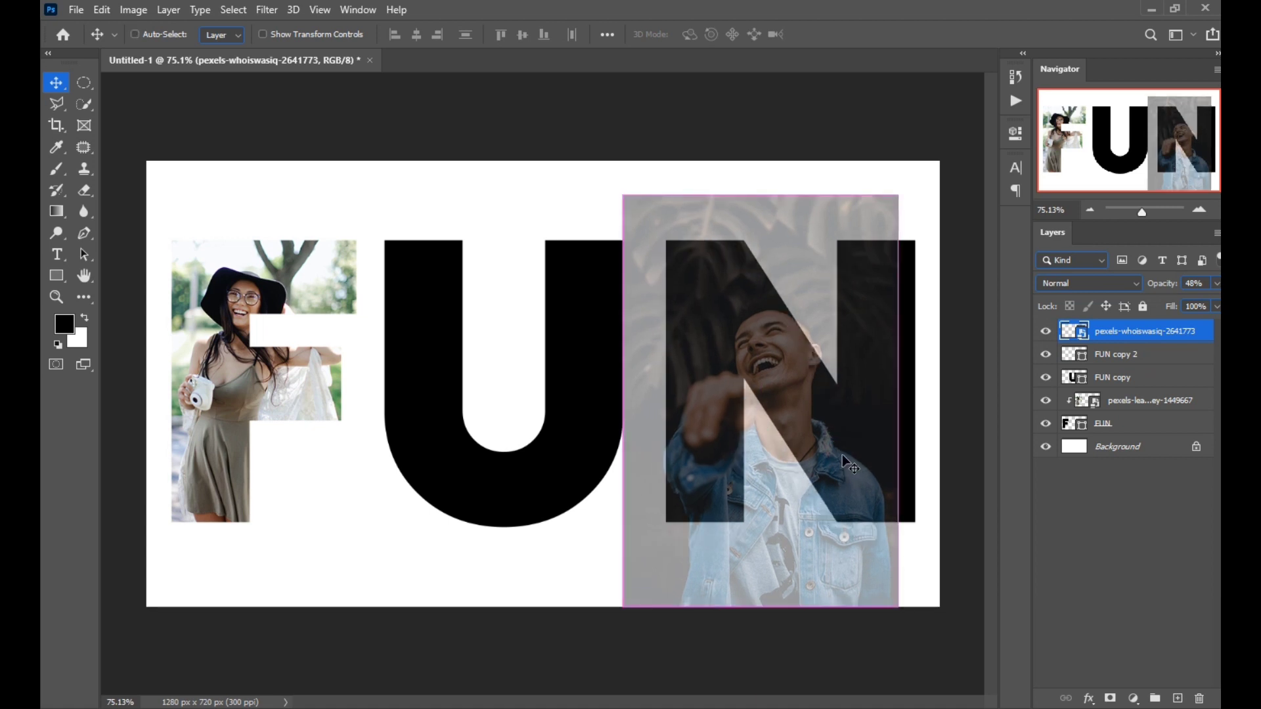
Scale the man's photo to about 2.96% and position it to cover the whole letter N.
key(ctrl+t)
drag(893, 194, 916, 167)
drag(905, 360, 944, 411)
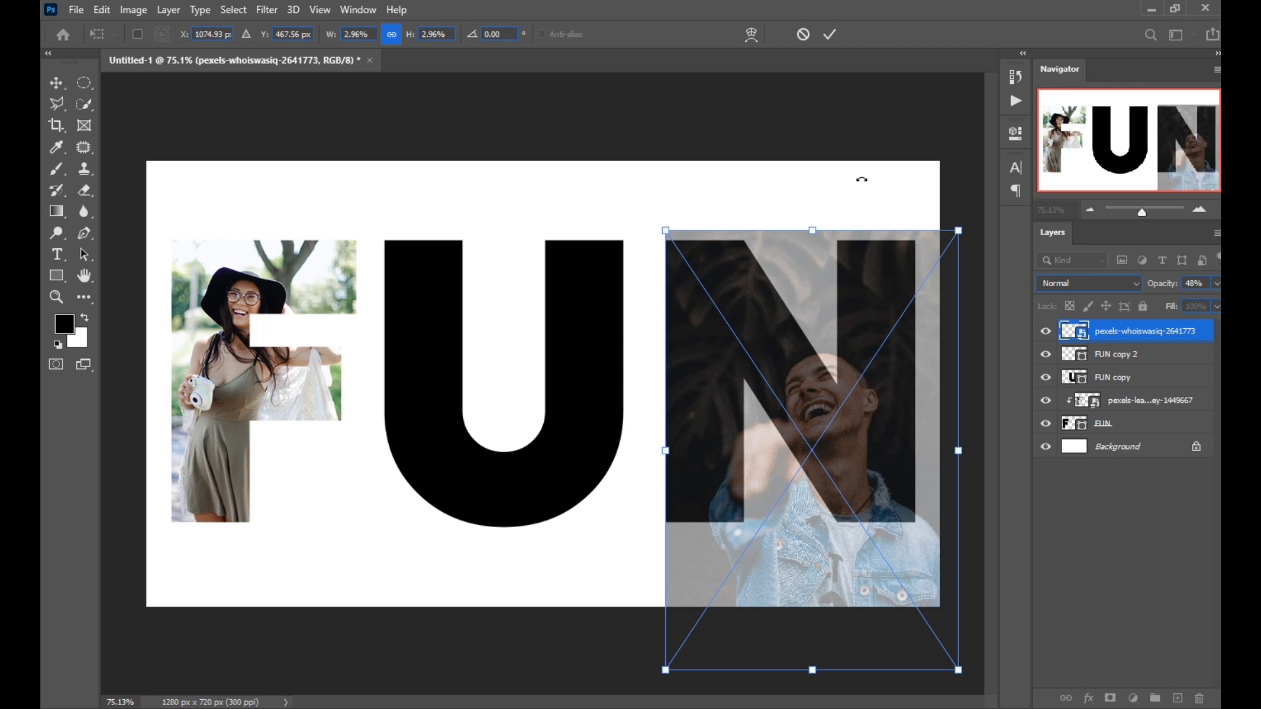
Restore the man photo's opacity to 100% and clip it to the FUN copy 2 layer holding the N.
click(1216, 289)
drag(1198, 305, 1220, 306)
right_click(1118, 326)
right_click(1119, 330)
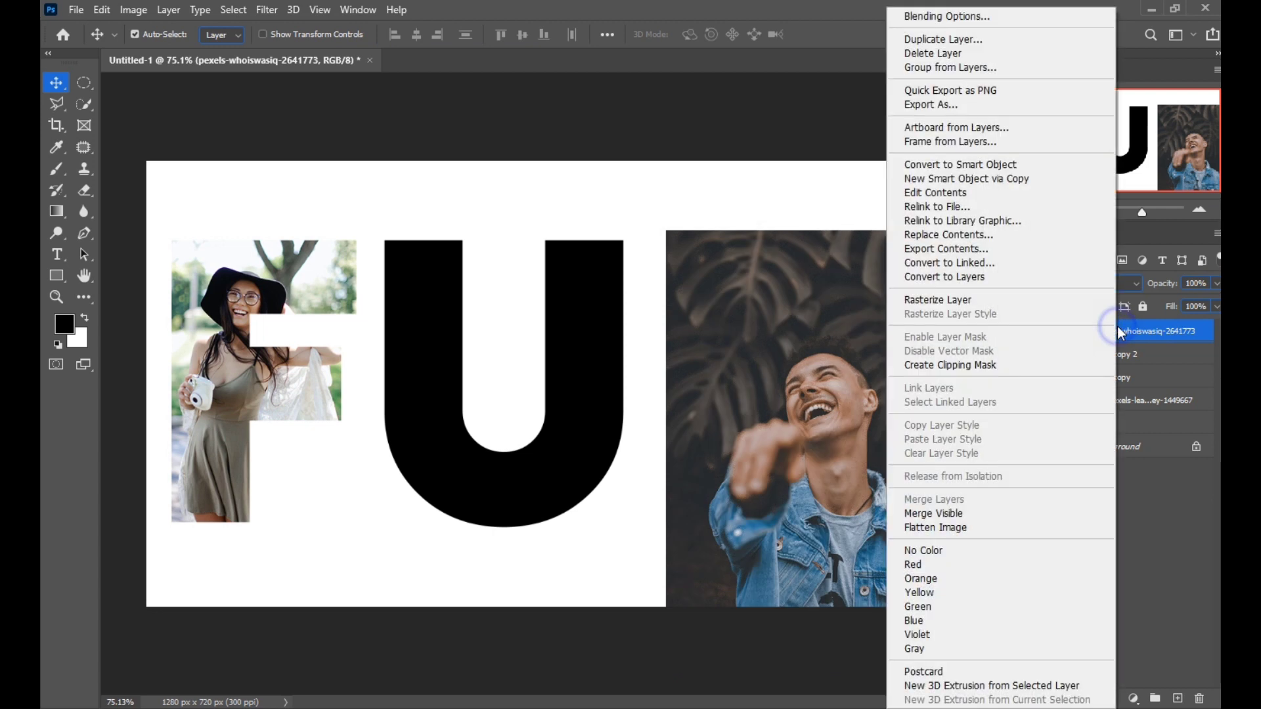
click(971, 364)
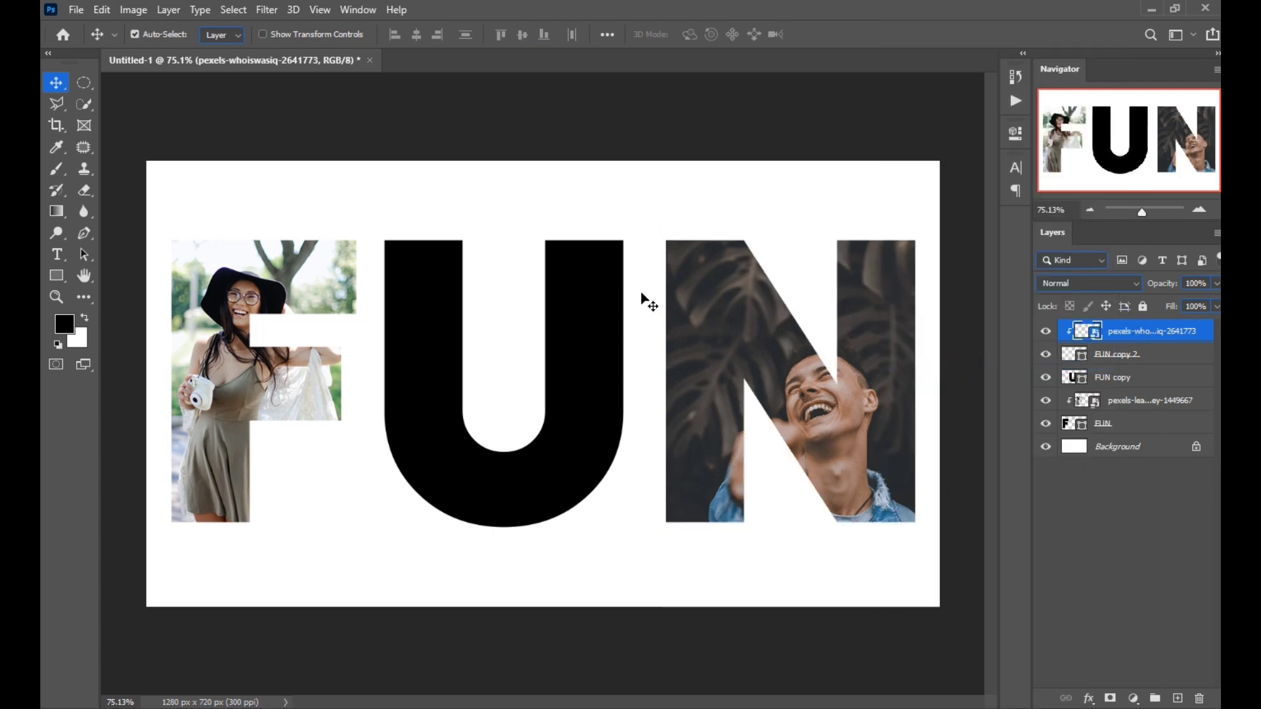
Place the photo of the laughing curly-haired girl and move its layer directly above the FUN copy layer.
click(513, 708)
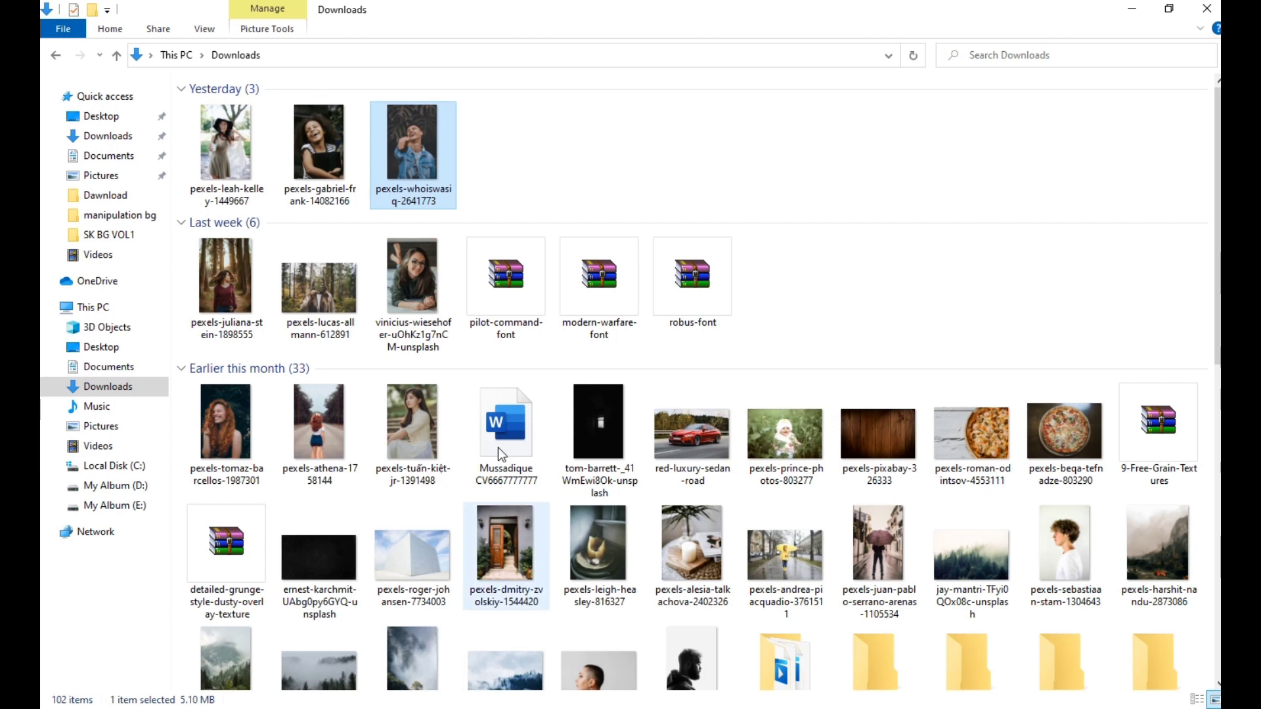
drag(317, 151, 510, 353)
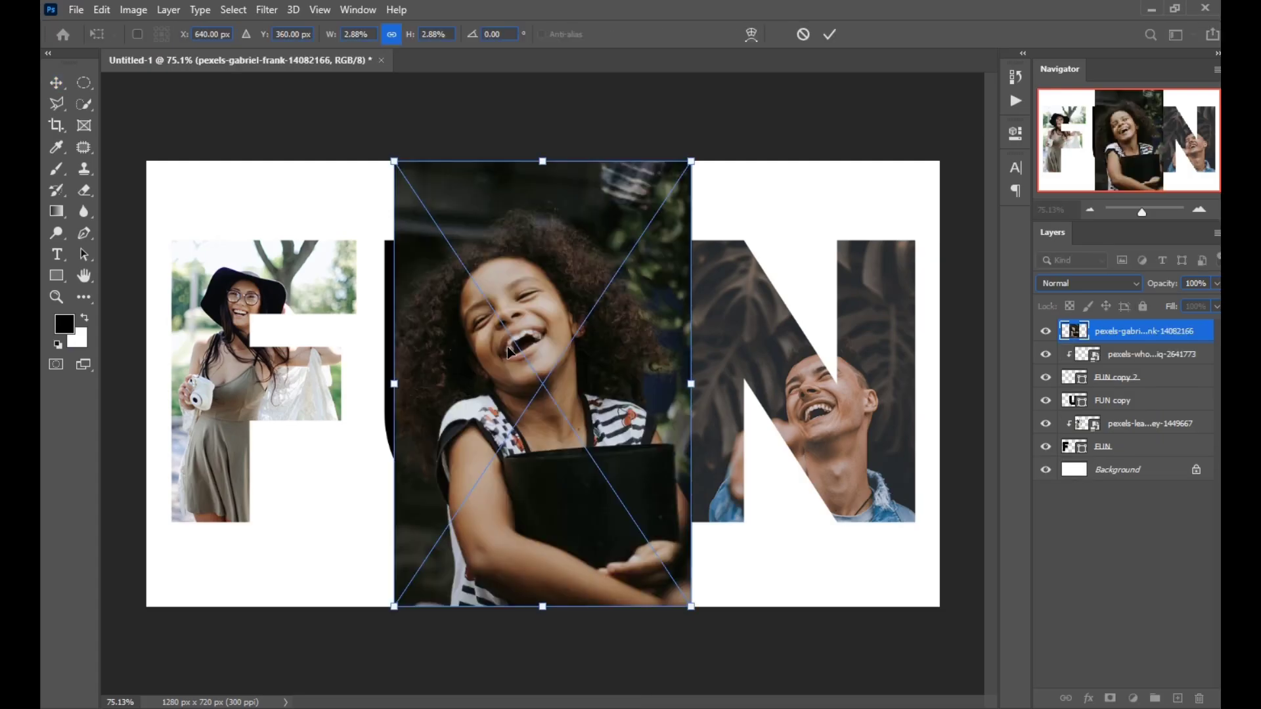
drag(1140, 329, 1136, 394)
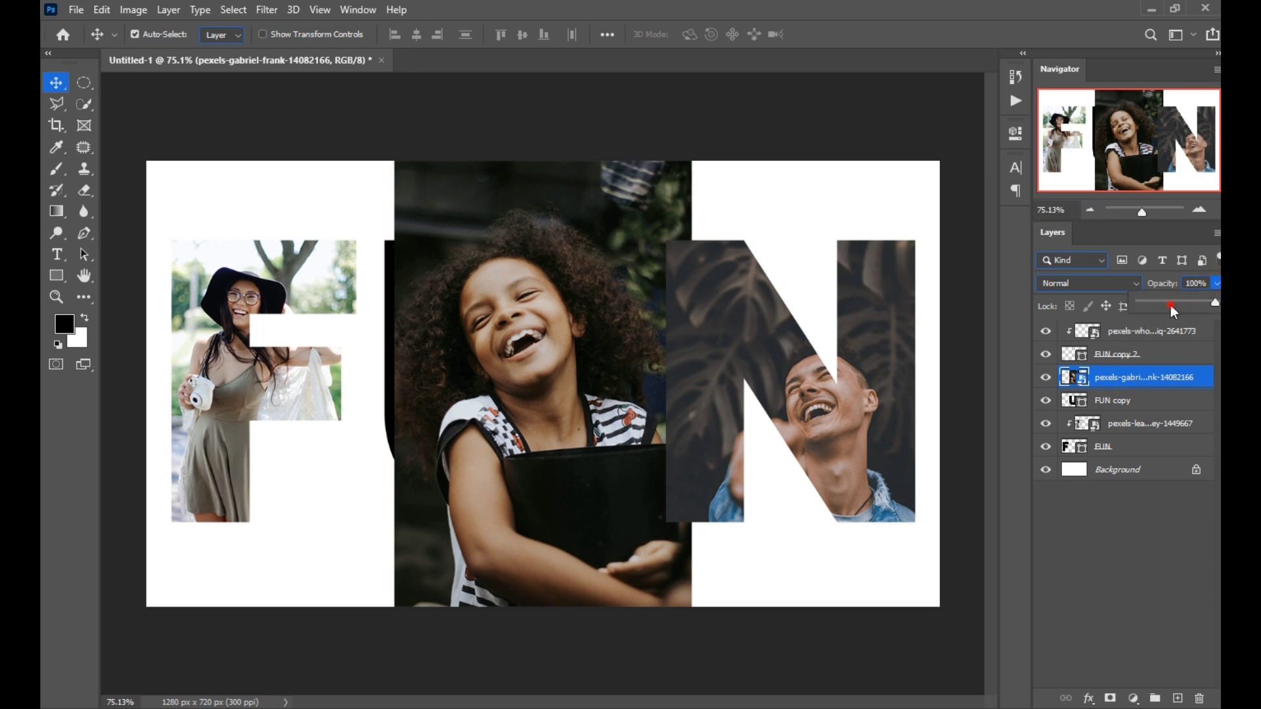
Lower the girl photo's opacity to 40% and position it so her face and the photo's edge align with the letter U.
click(1171, 305)
drag(619, 430, 545, 440)
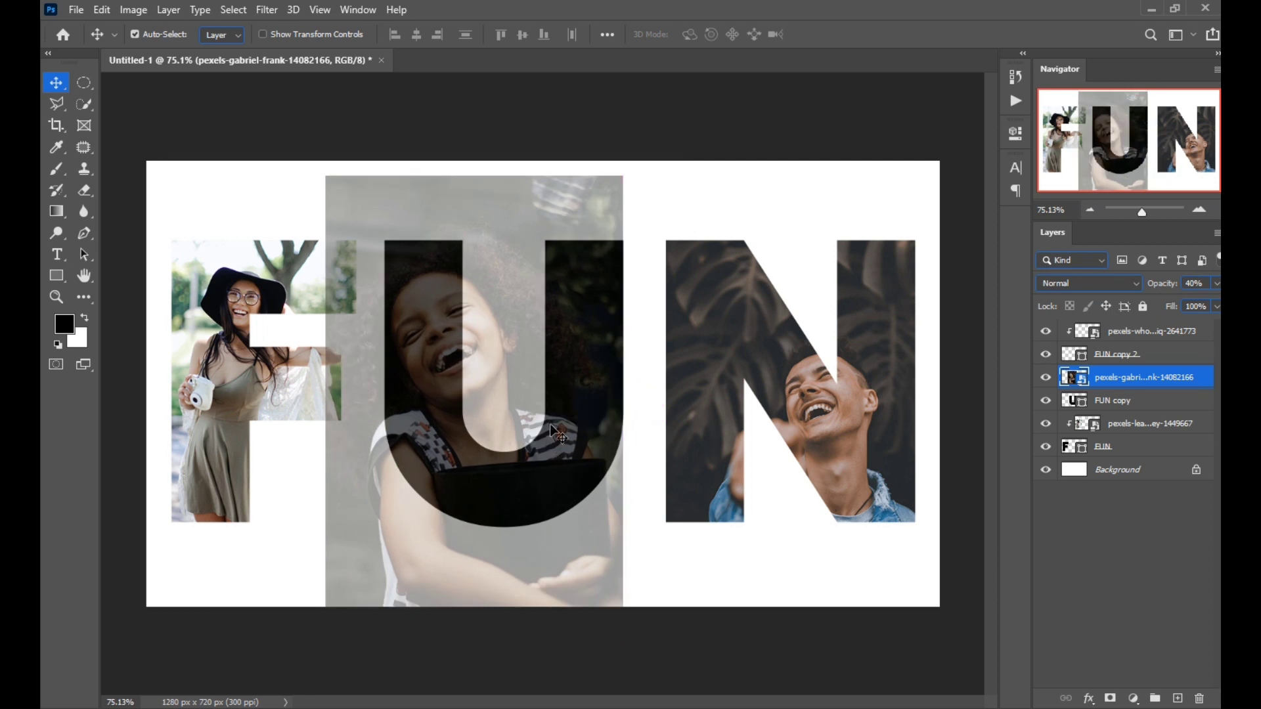
key(ctrl)
key(ctrl+t)
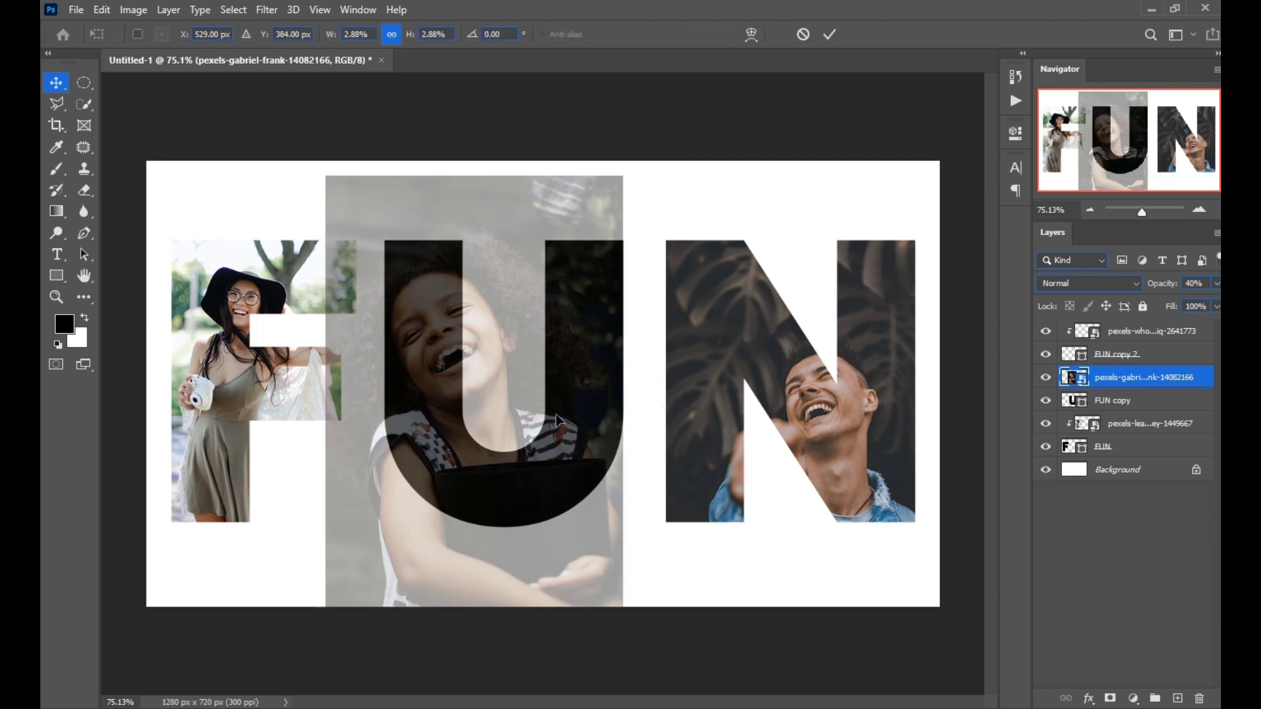
click(832, 34)
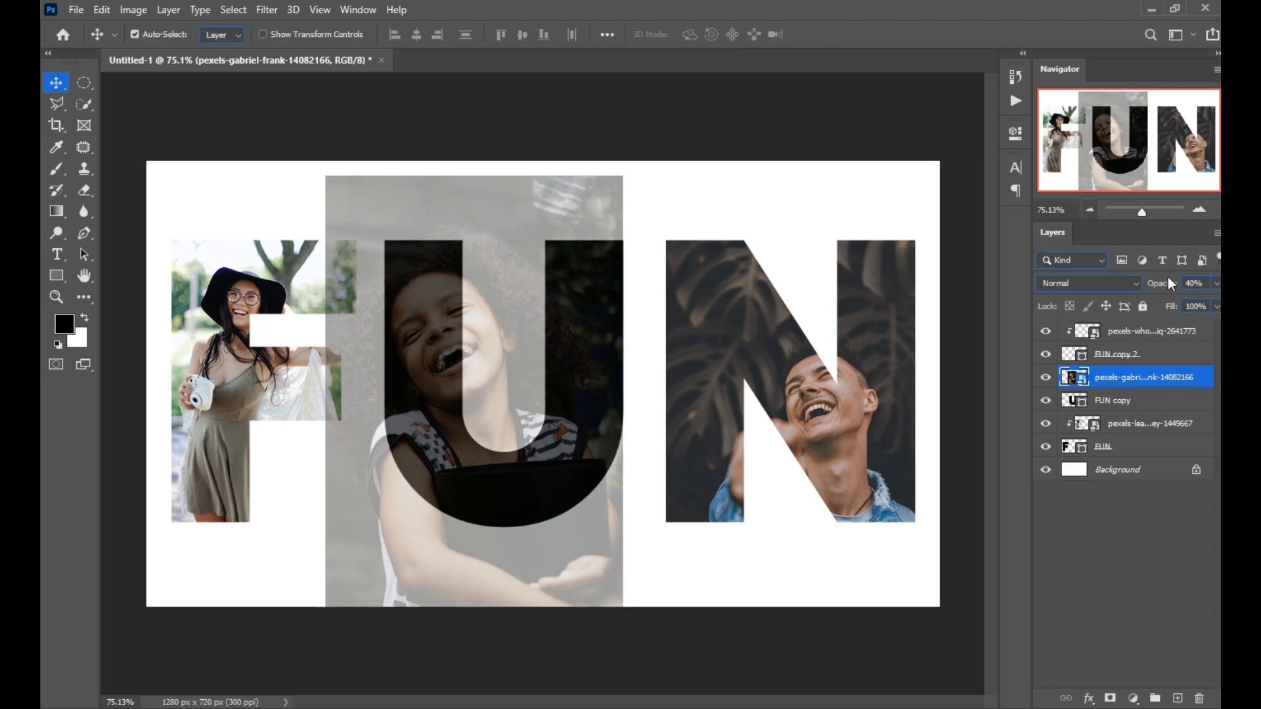
Restore the girl photo's opacity to 100% and clip it to the FUN copy layer holding the U.
click(1218, 283)
drag(1214, 303, 1214, 311)
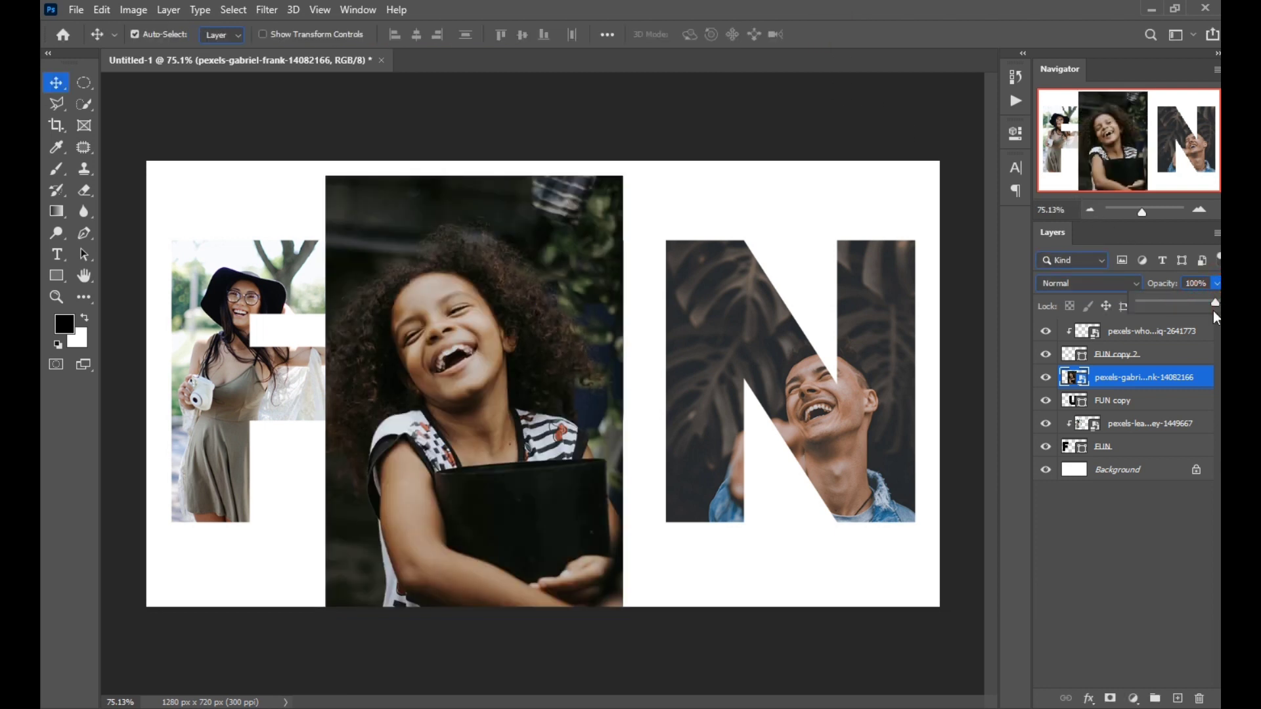
right_click(1110, 376)
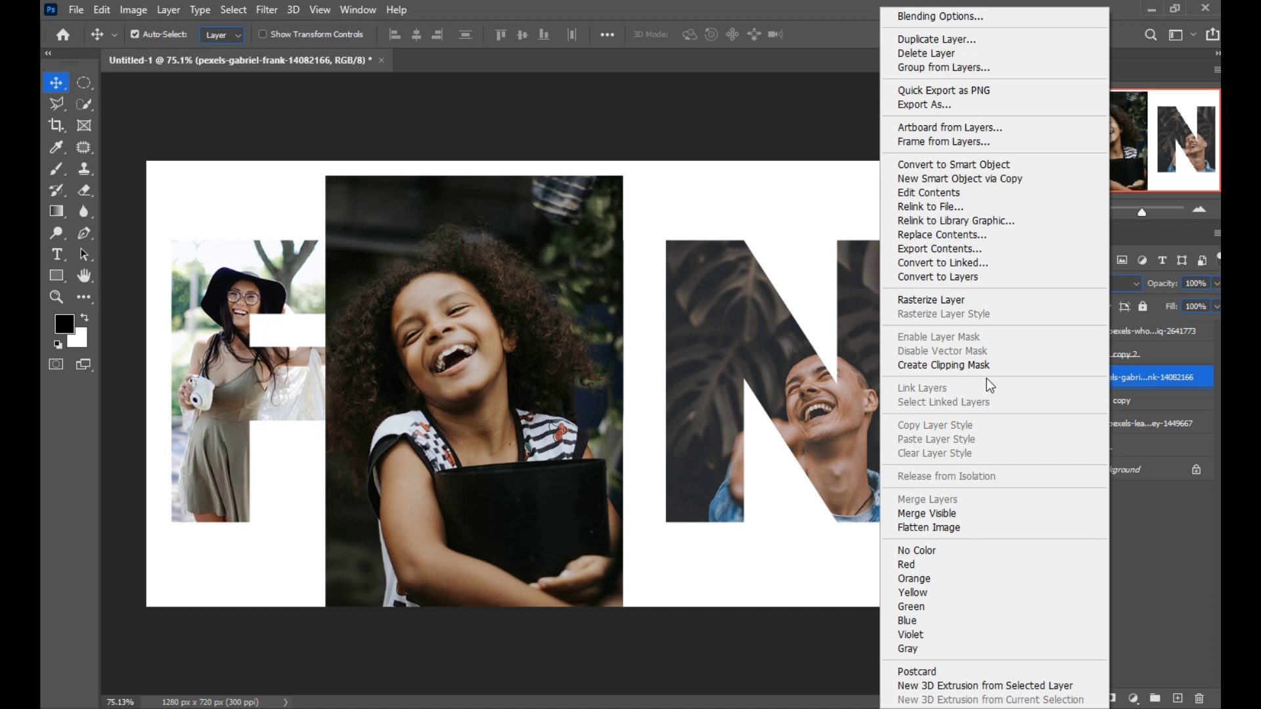
click(968, 366)
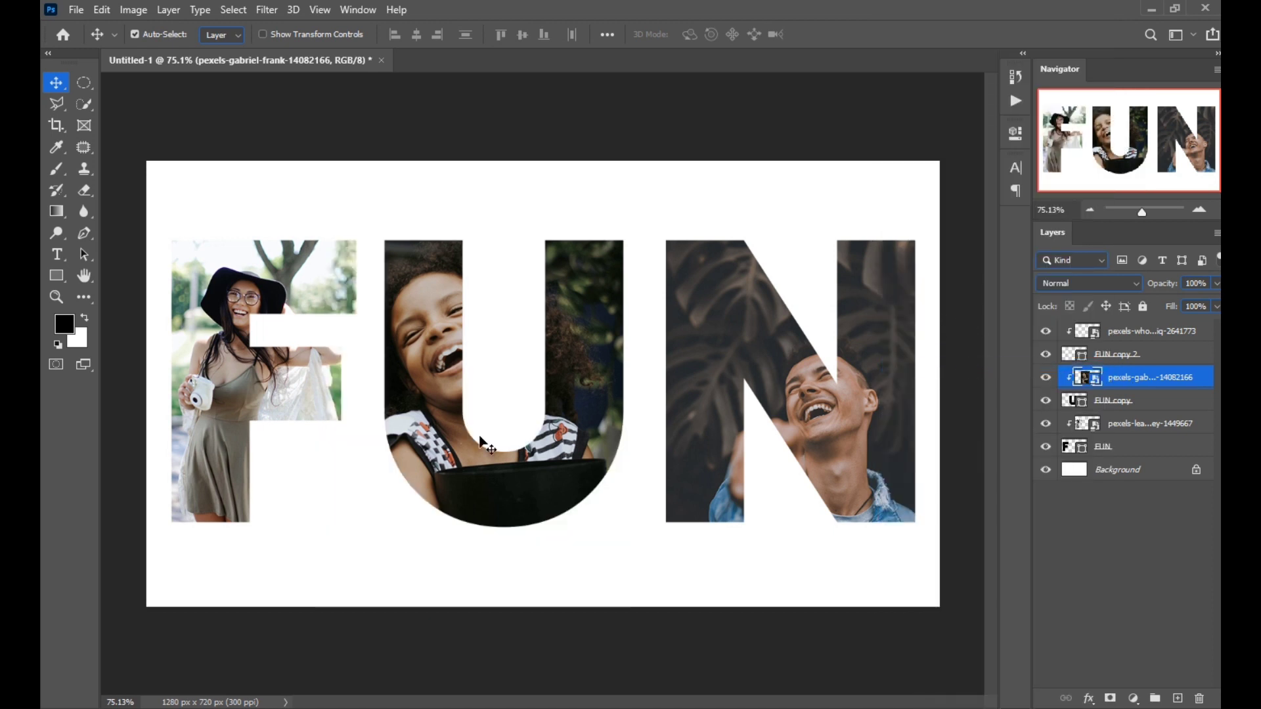
Group all three letter layers and their clipped photos, leaving out the Background layer.
scroll(468, 341, down, 1)
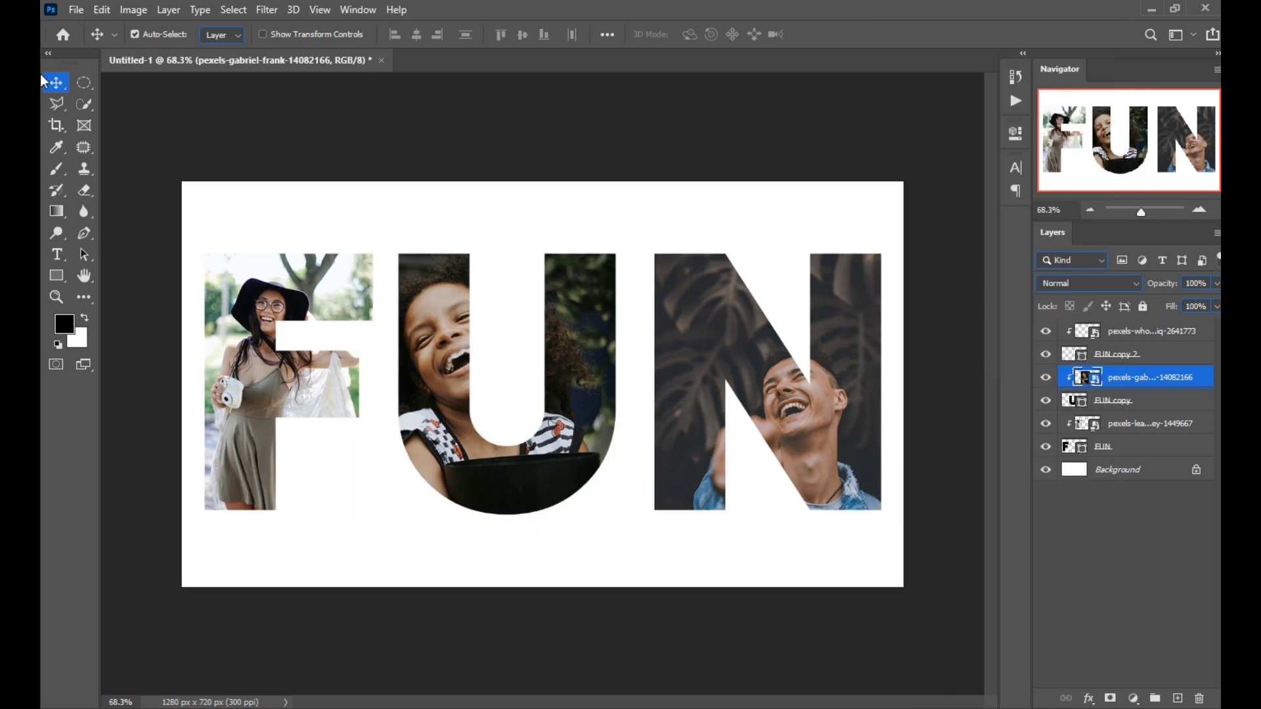
click(1096, 449)
shift+click(1124, 330)
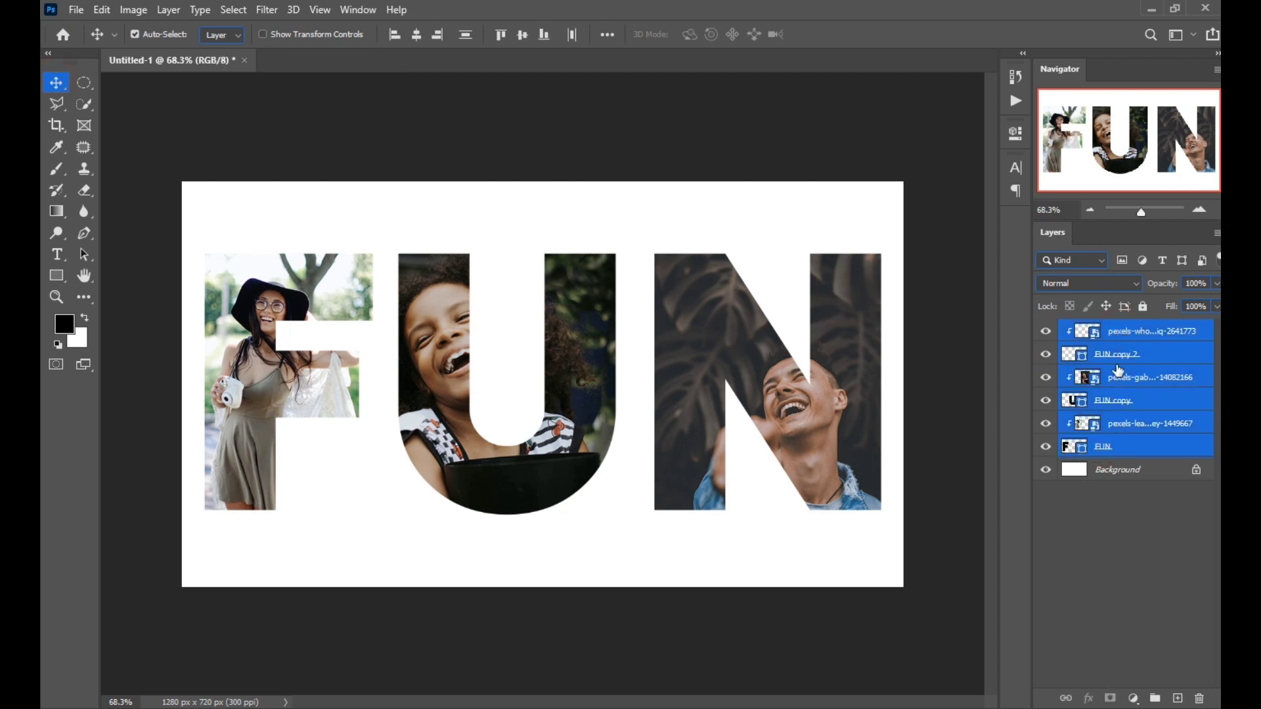
click(1154, 697)
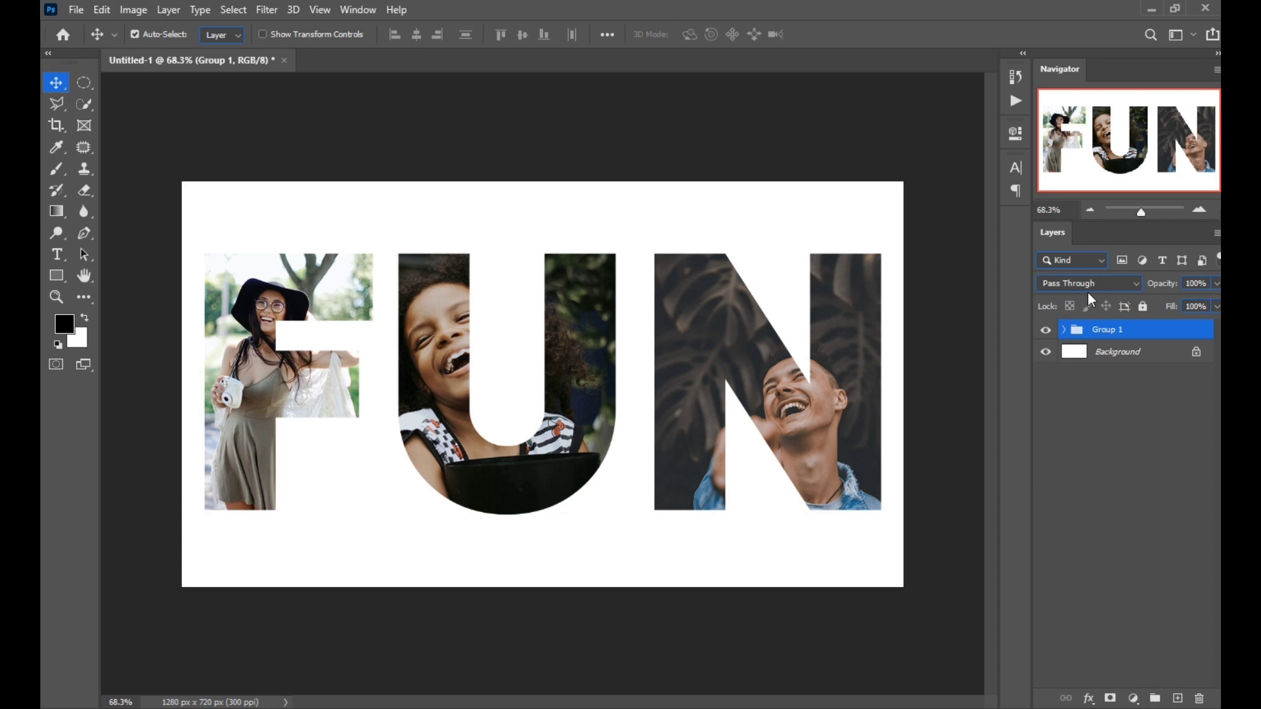
Add a black Solid Color fill layer directly above the Background layer.
click(1146, 348)
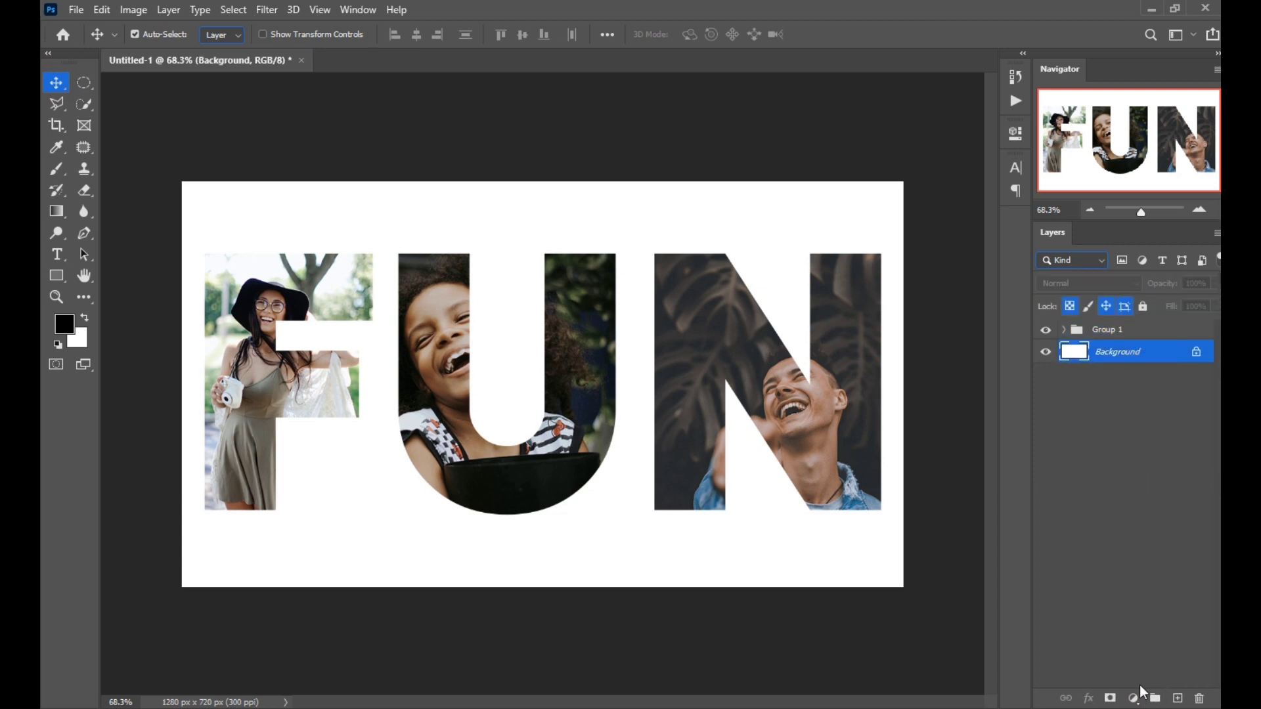
click(1133, 698)
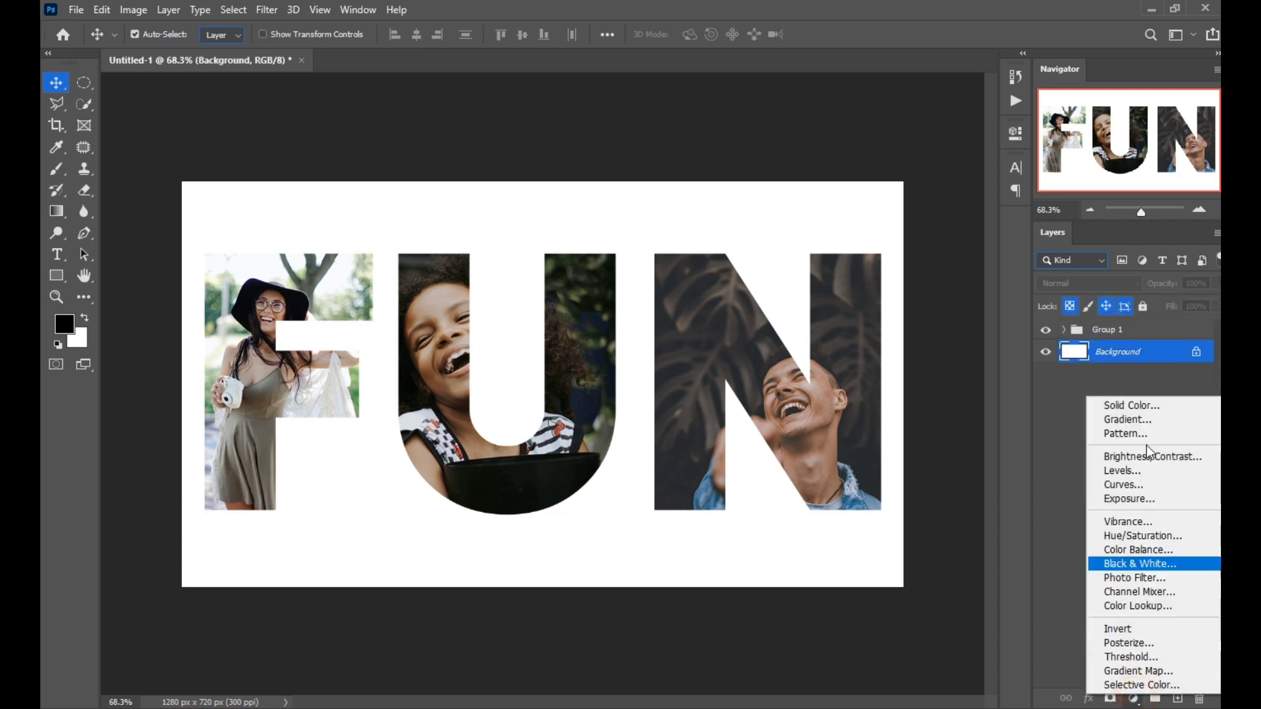
click(1139, 404)
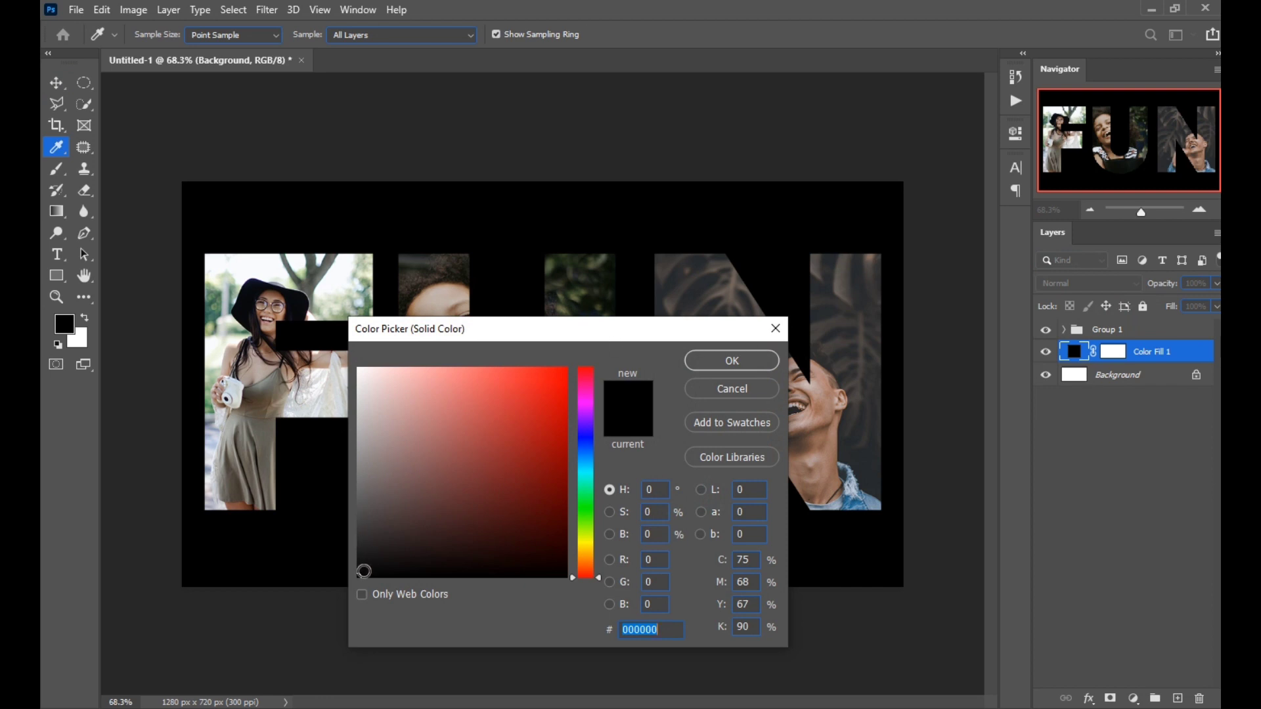
click(744, 360)
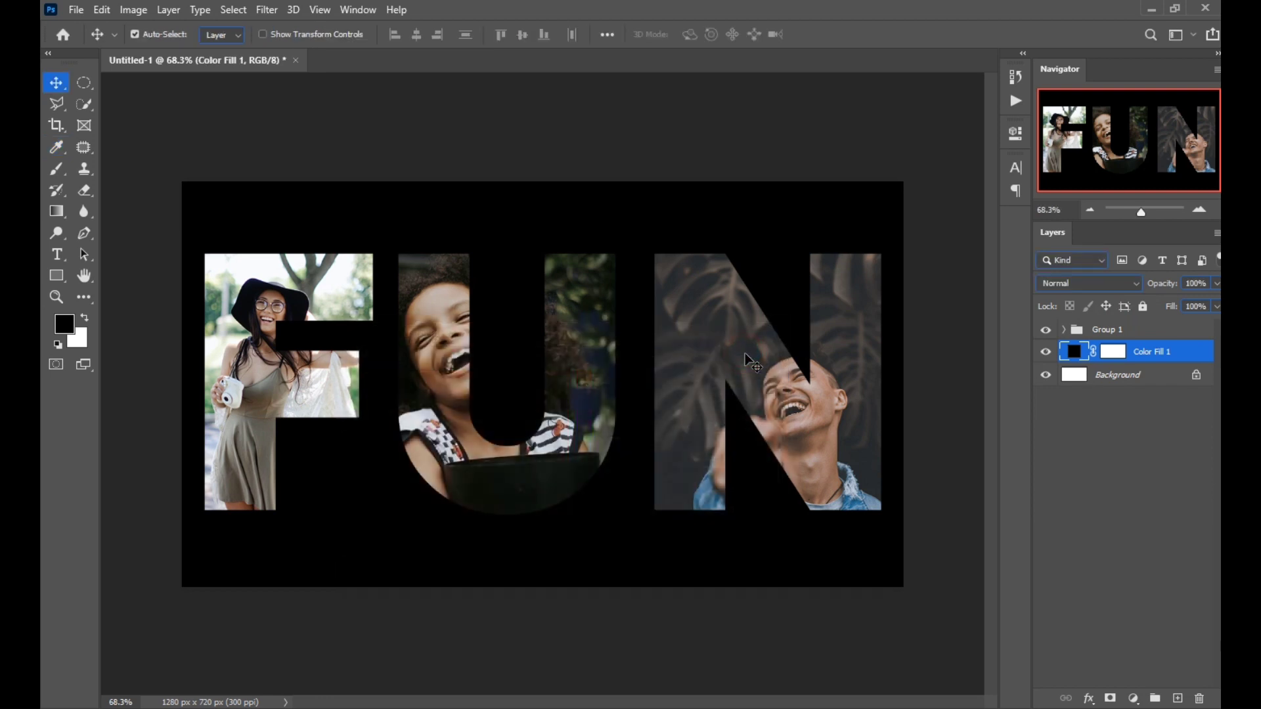
Add a Stroke layer style to the letter group and set its position to Outside.
click(1101, 329)
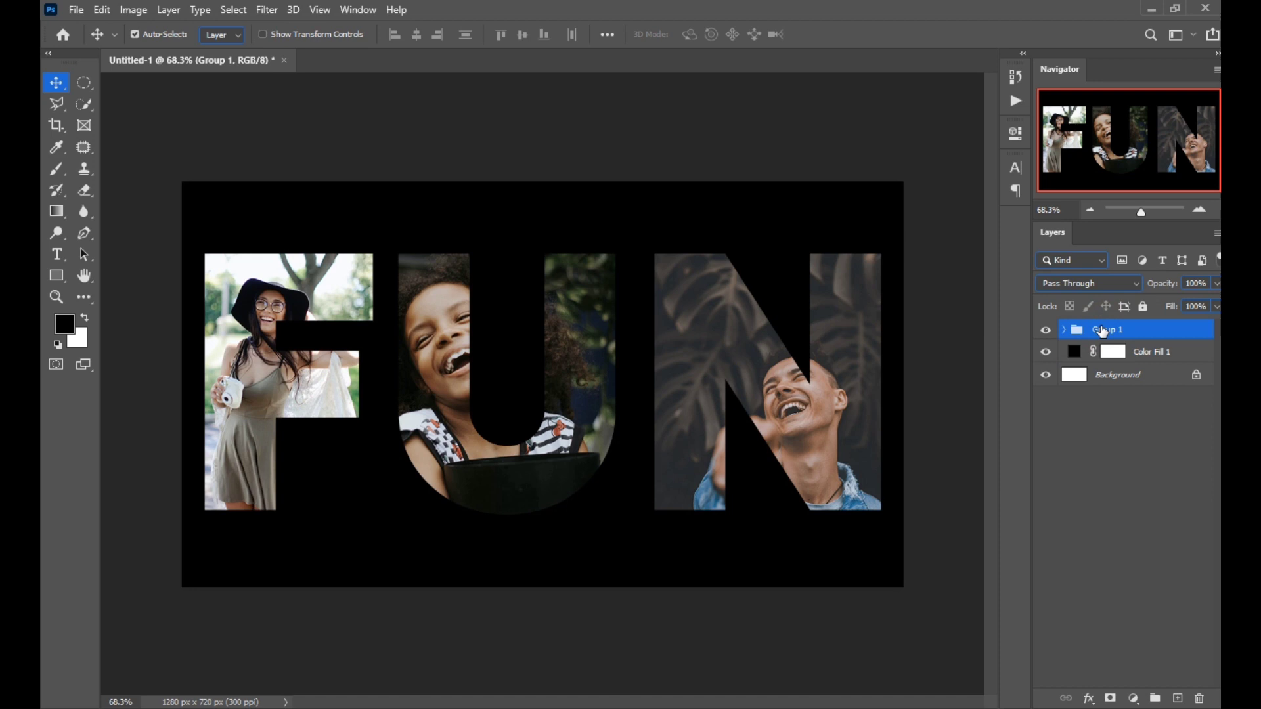
right_click(1101, 325)
click(985, 63)
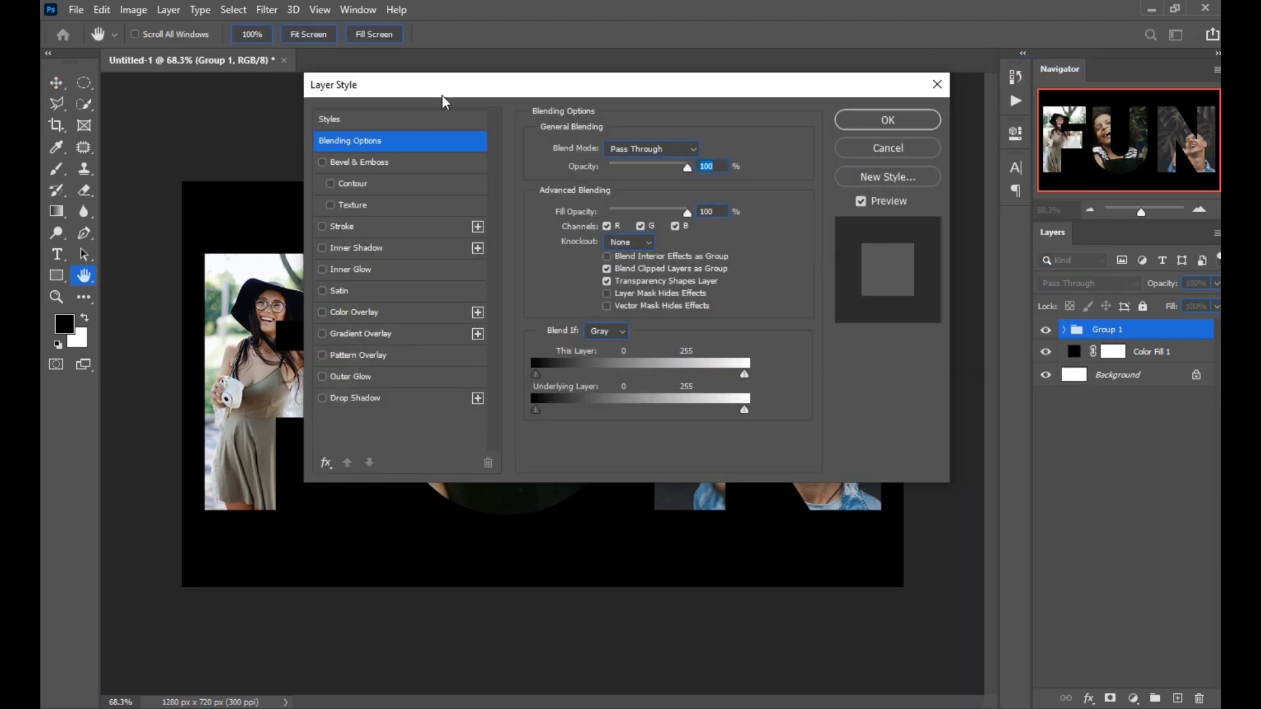
drag(443, 97, 603, 113)
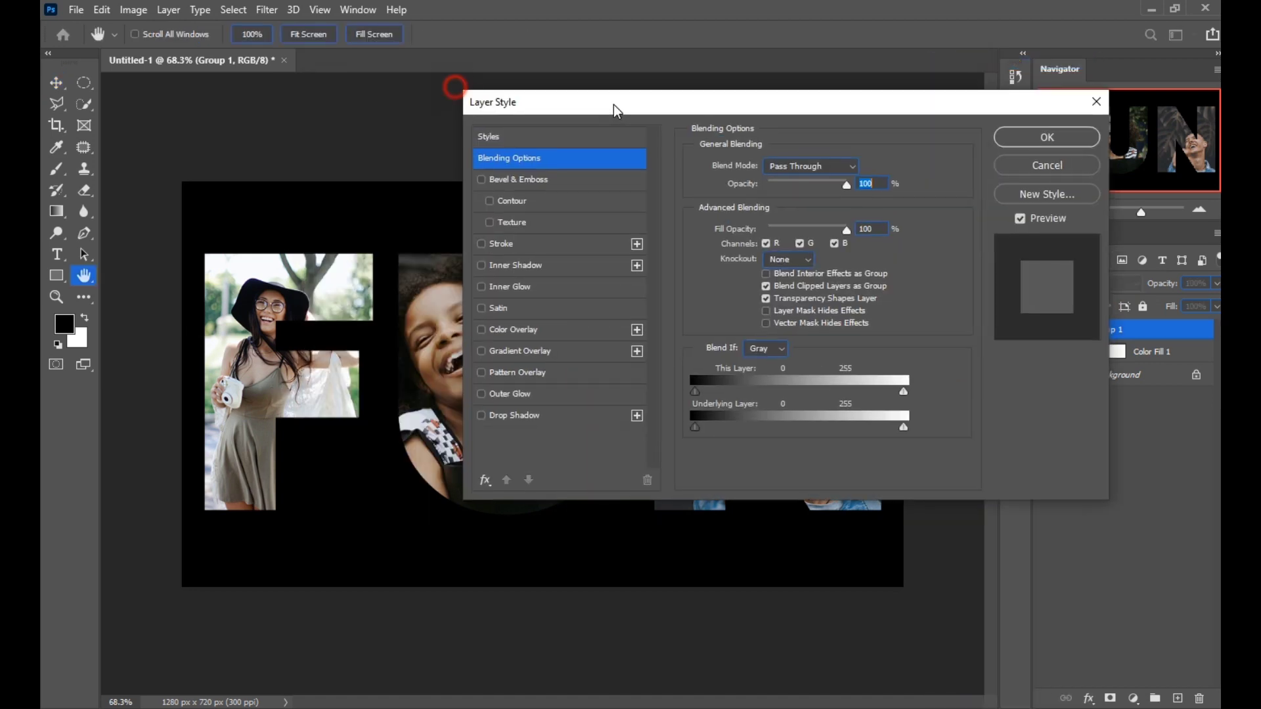
click(505, 247)
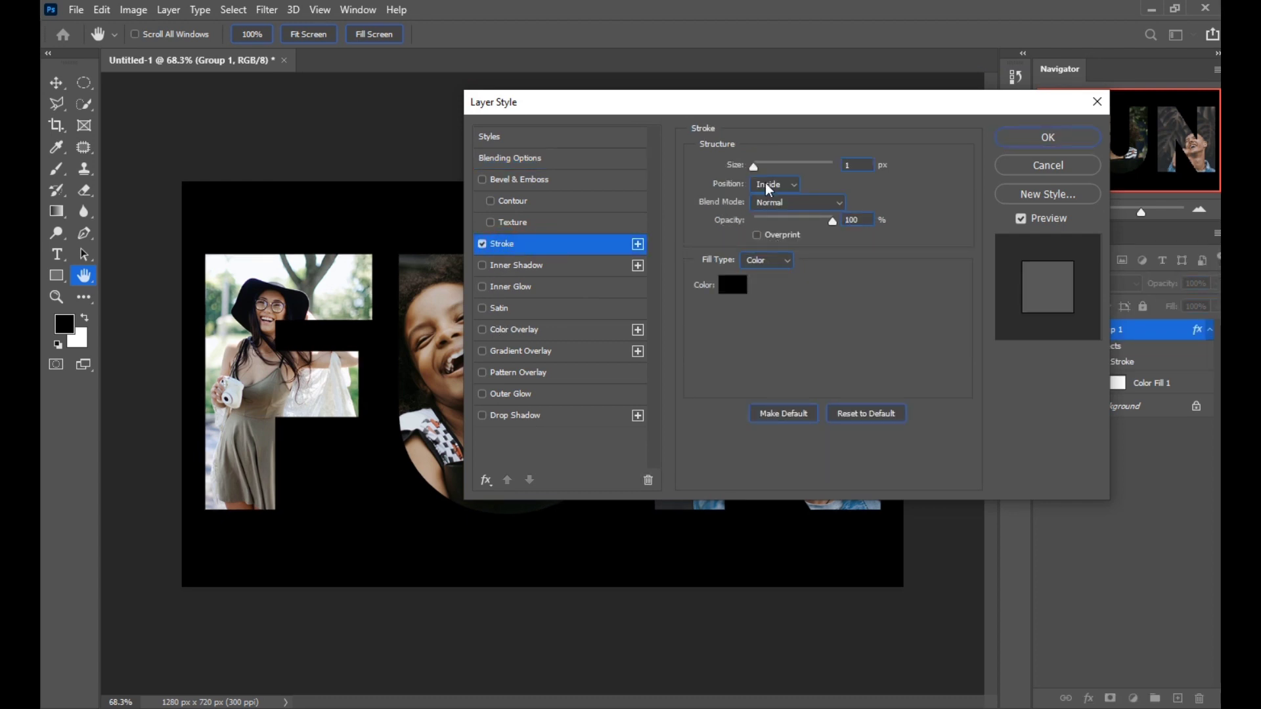
click(782, 191)
click(766, 178)
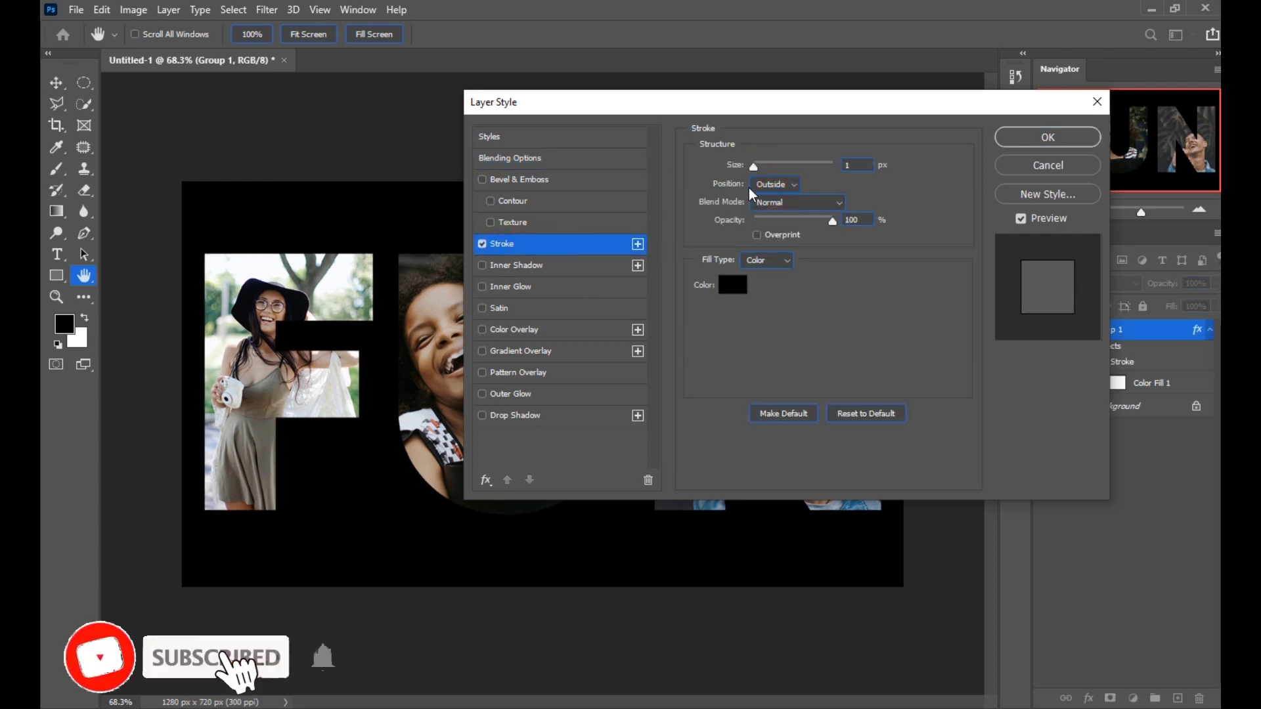
Set the group's stroke color to white (ffffff) and its size to 6 px.
click(733, 285)
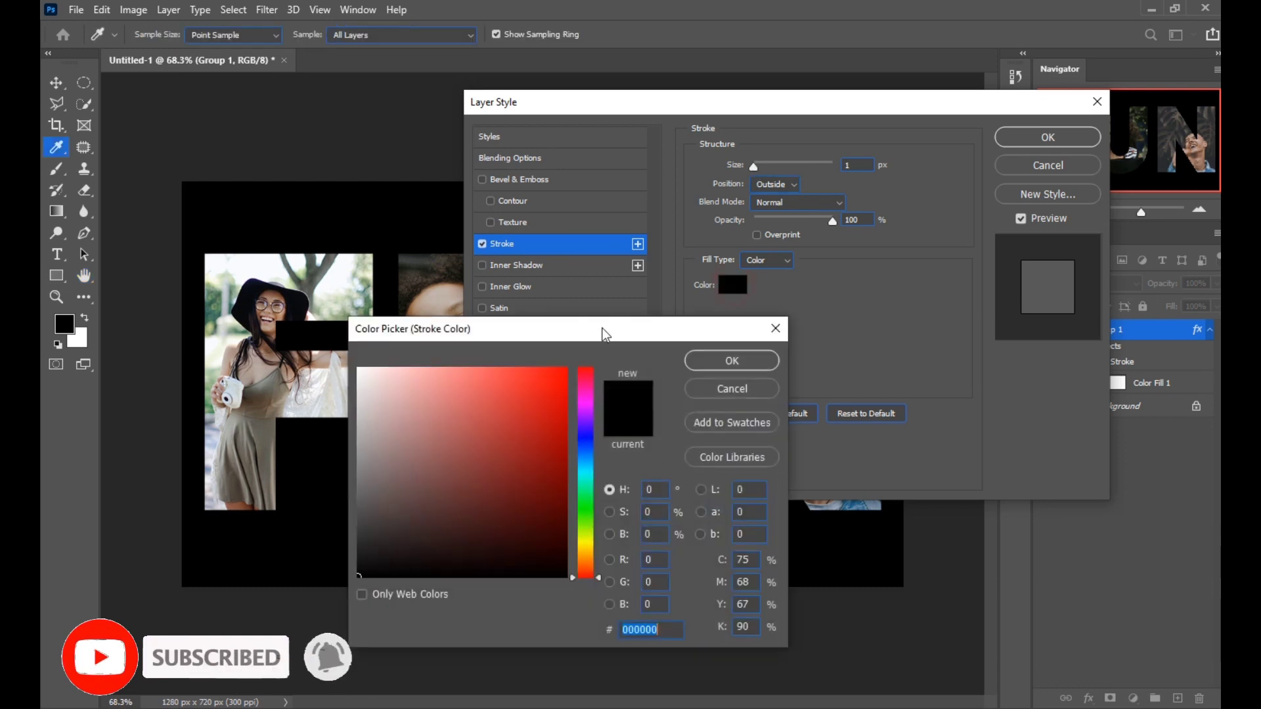
drag(388, 388, 358, 369)
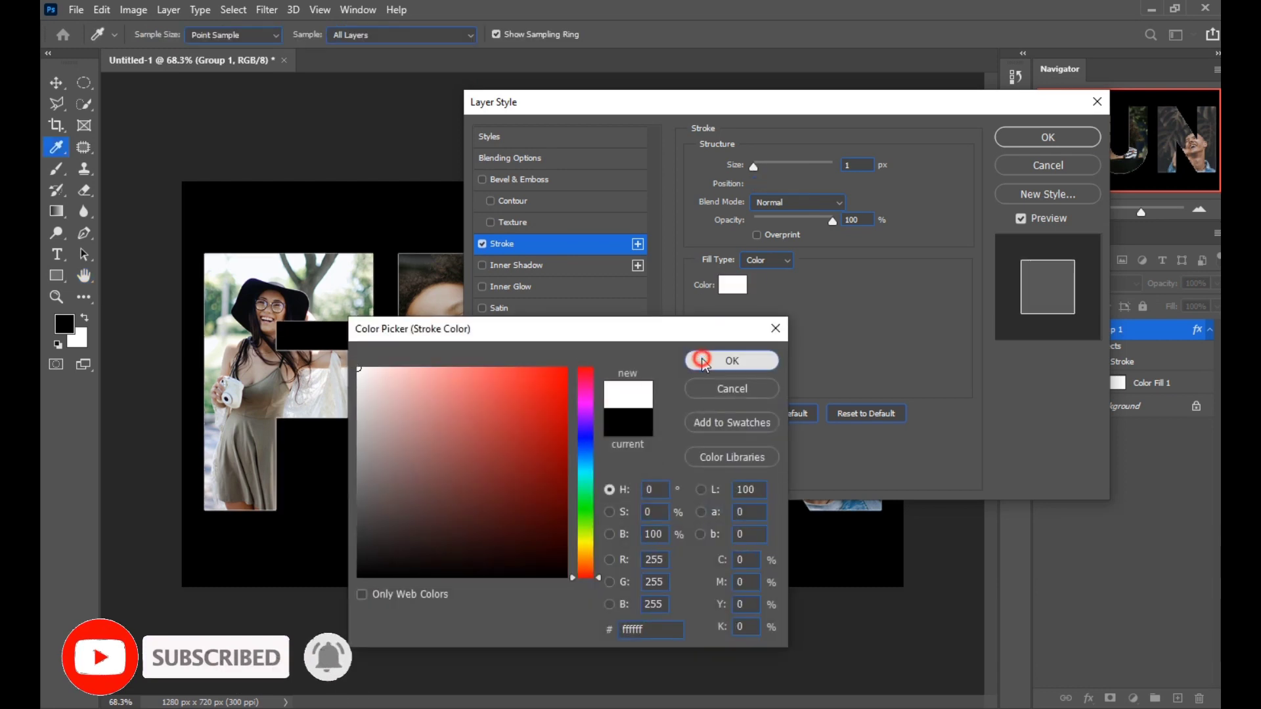
click(731, 361)
drag(804, 104, 1039, 175)
drag(992, 240, 994, 238)
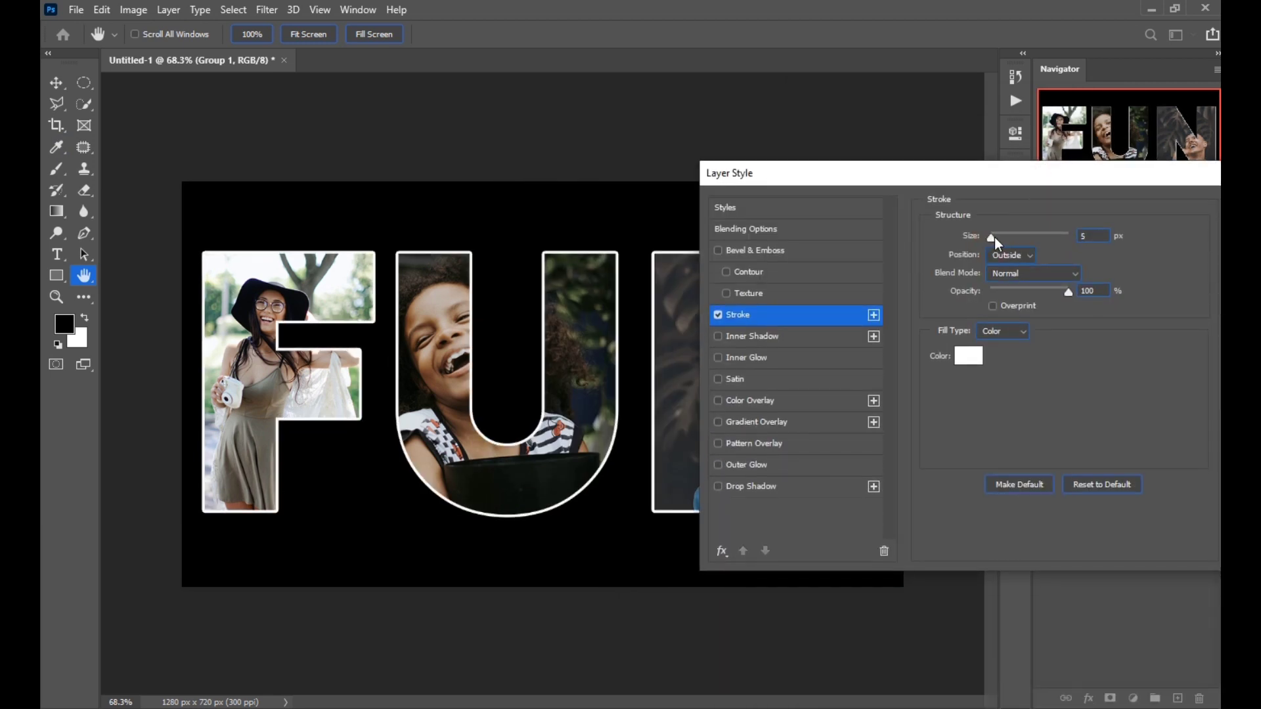
Change the stroke color to a bright blue with hue 205 and apply the layer style to the group.
drag(996, 176, 841, 156)
click(816, 337)
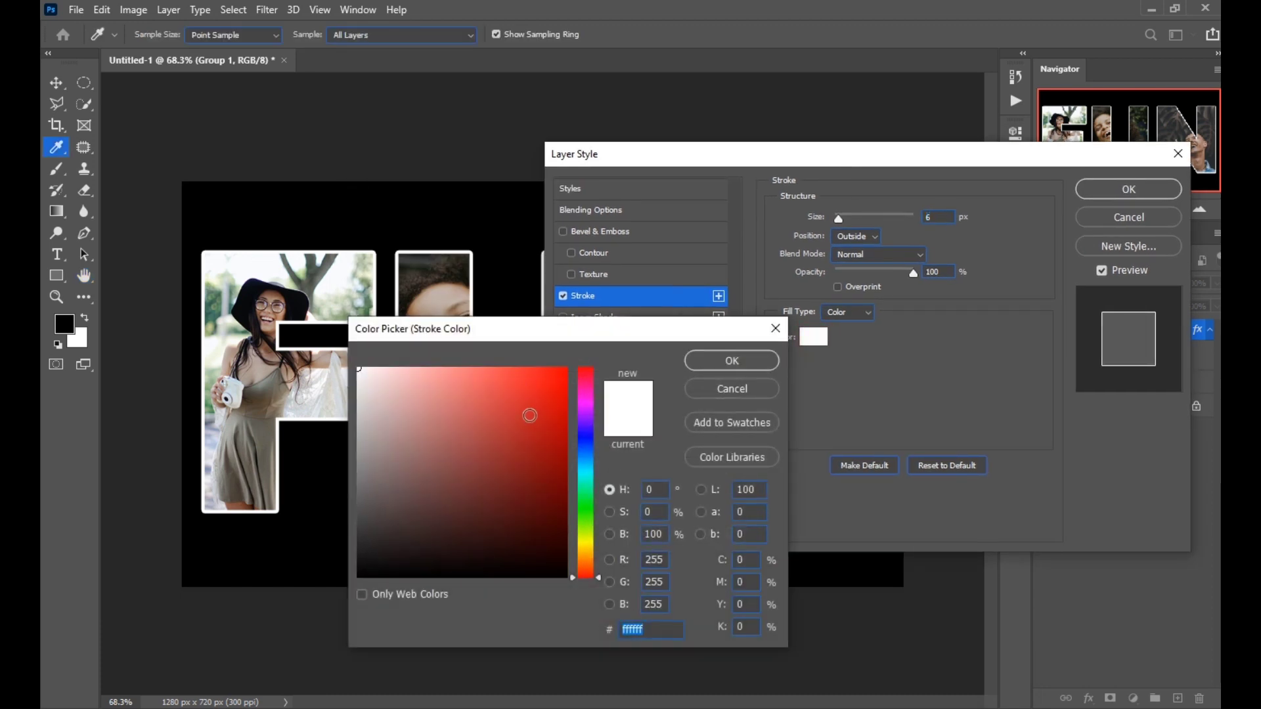
click(586, 458)
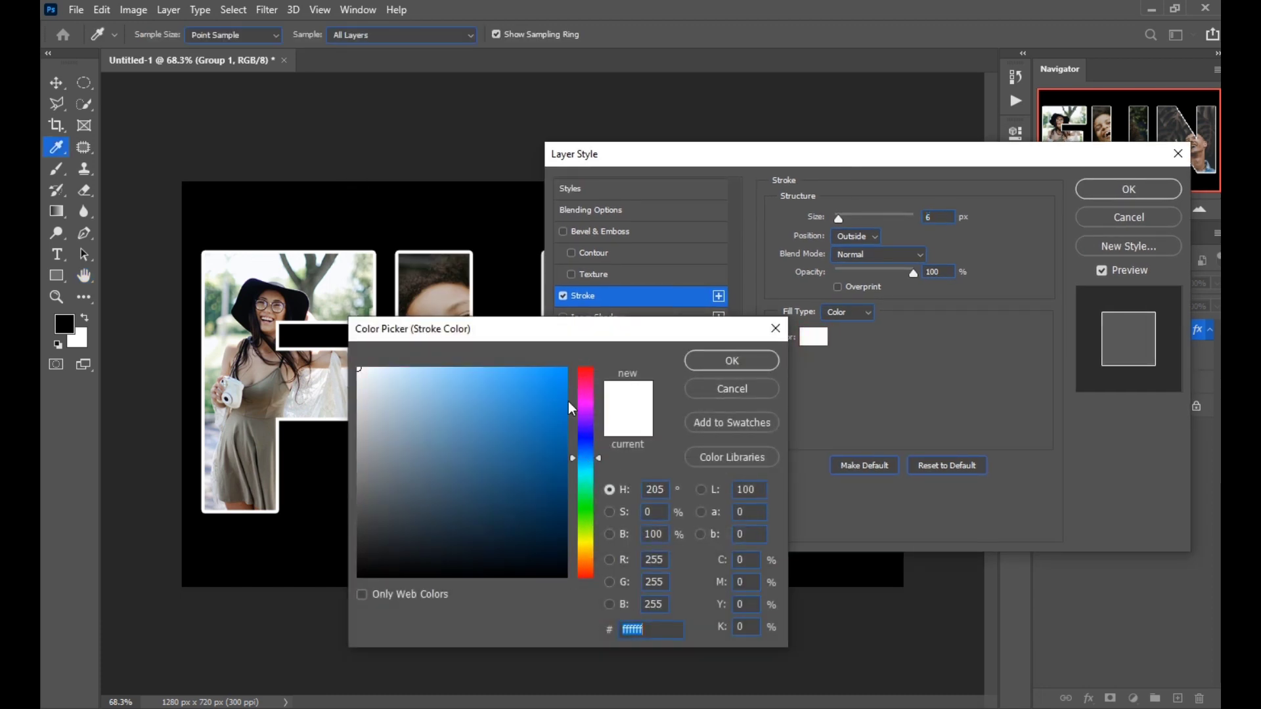
click(563, 379)
click(733, 361)
mouse_move(821, 155)
mouse_down()
mouse_move(595, 362)
mouse_move(453, 614)
mouse_move(968, 136)
mouse_move(609, 155)
mouse_up()
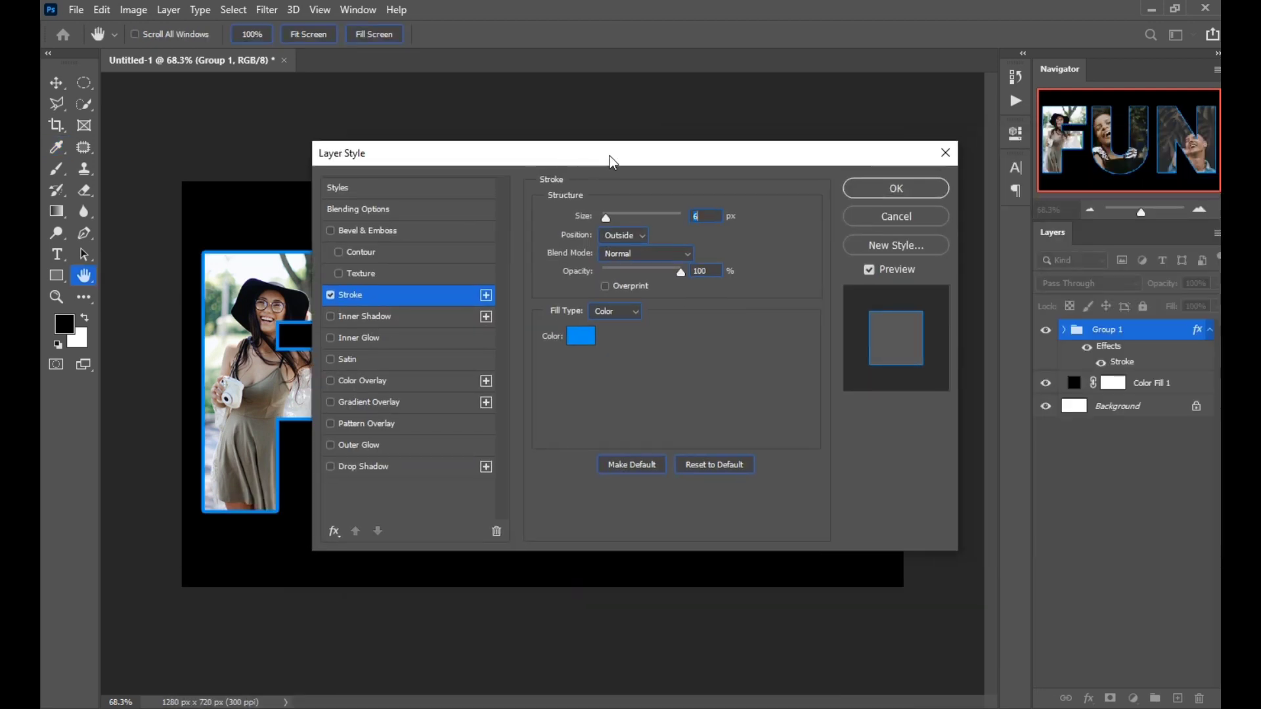
click(891, 191)
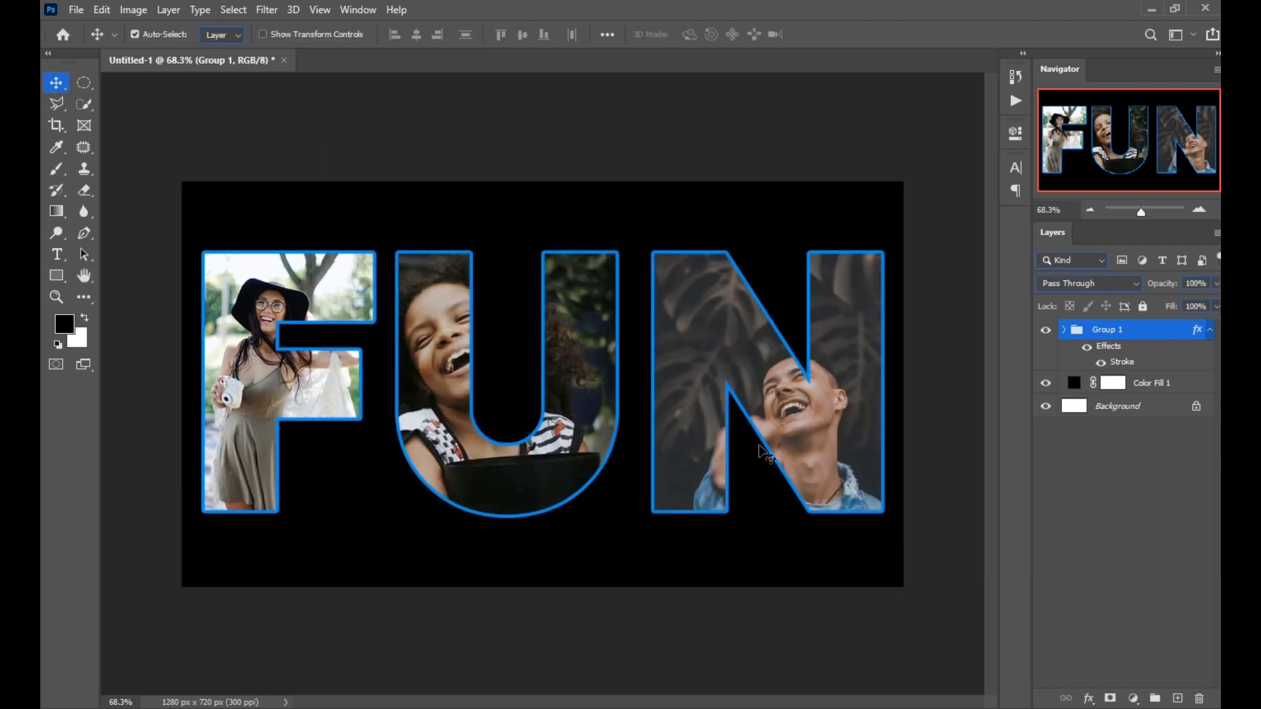
Recolor the solid color fill layer behind the letters to dark teal (01232b).
double_click(1067, 381)
drag(593, 344, 1059, 288)
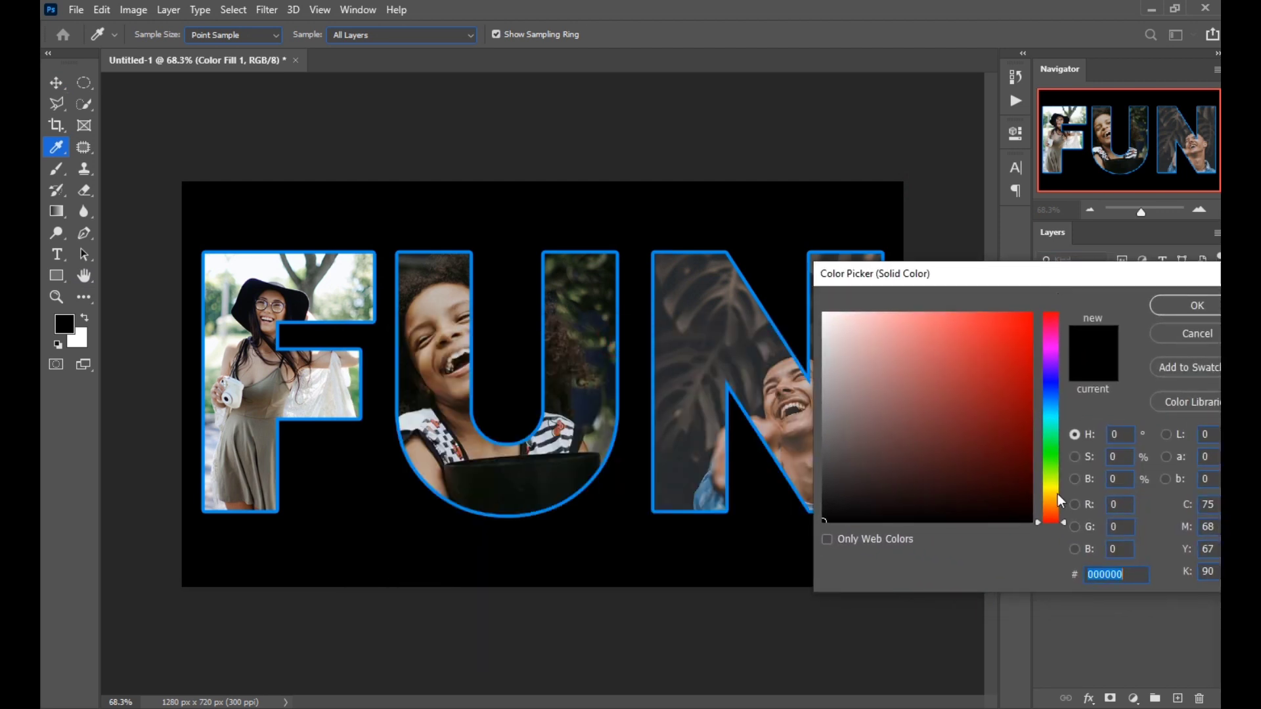
click(830, 463)
click(886, 469)
mouse_move(887, 469)
mouse_down()
mouse_move(996, 473)
mouse_move(1003, 415)
mouse_up()
mouse_move(1045, 459)
mouse_down()
mouse_move(1030, 491)
mouse_move(1054, 410)
mouse_up()
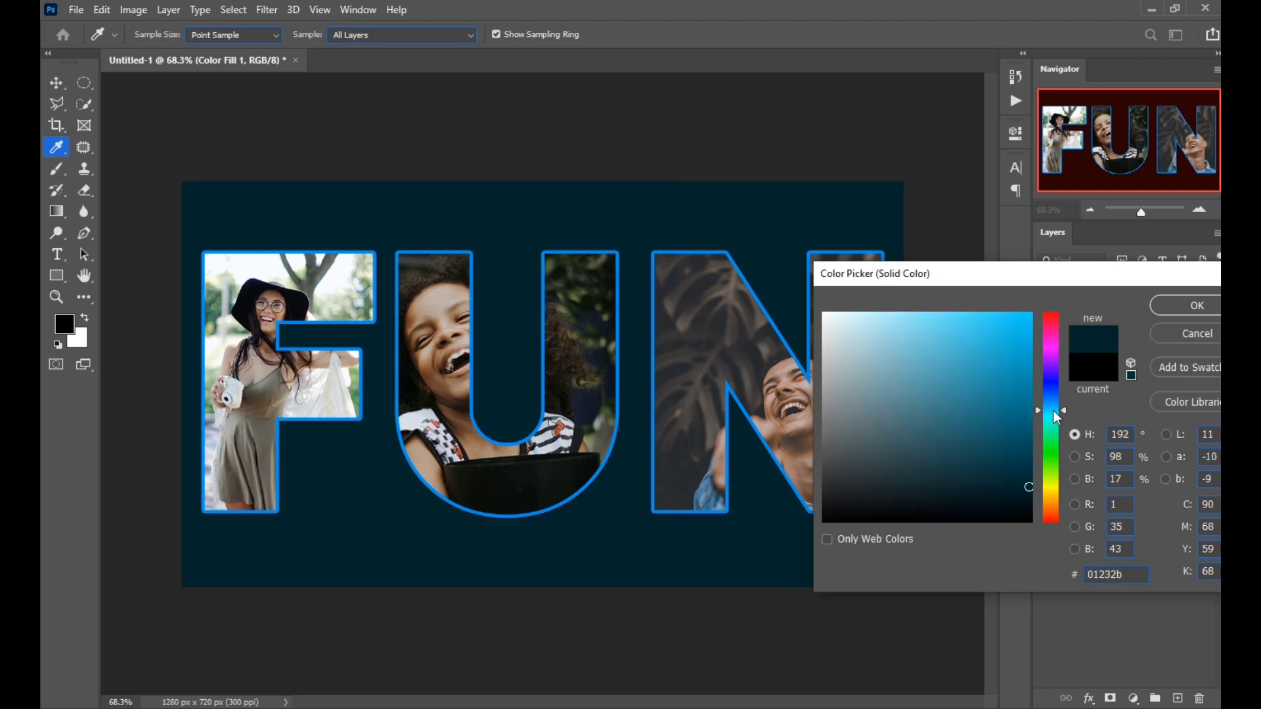
drag(1081, 289, 427, 379)
click(557, 407)
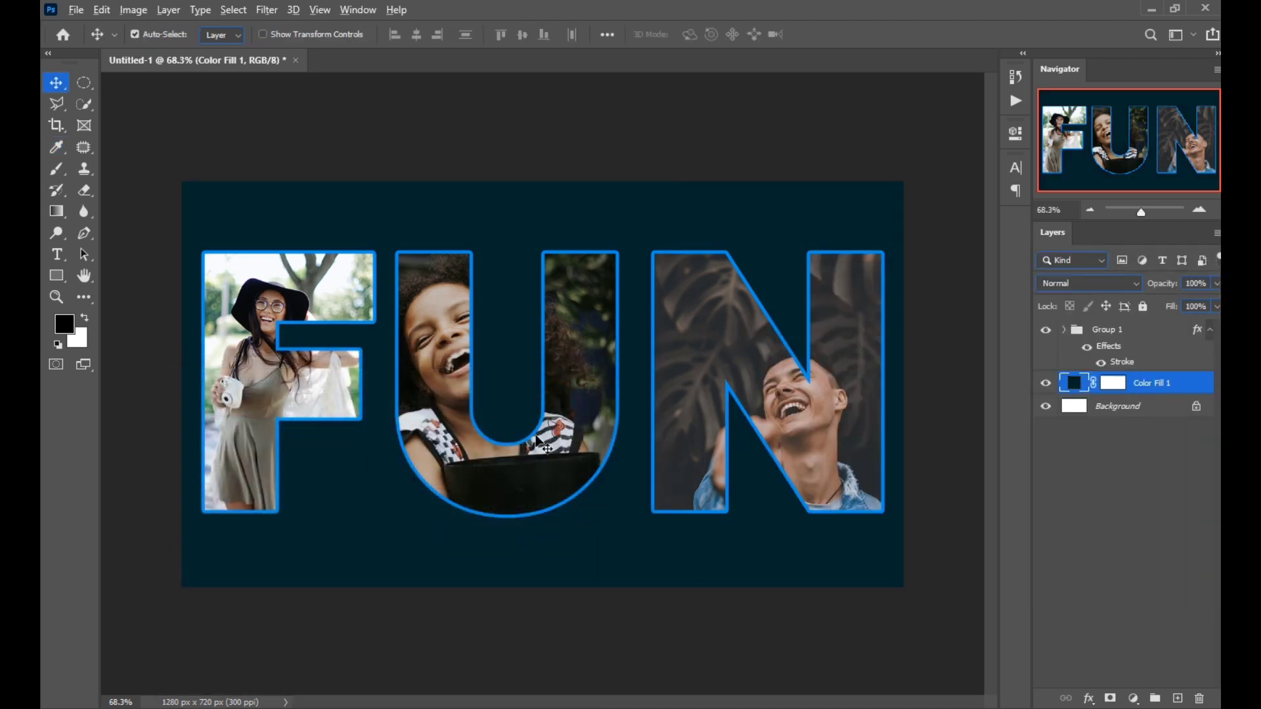
Edit the letter group's Stroke style, changing its color to white (ffffff).
double_click(1105, 353)
drag(562, 152, 811, 184)
click(635, 328)
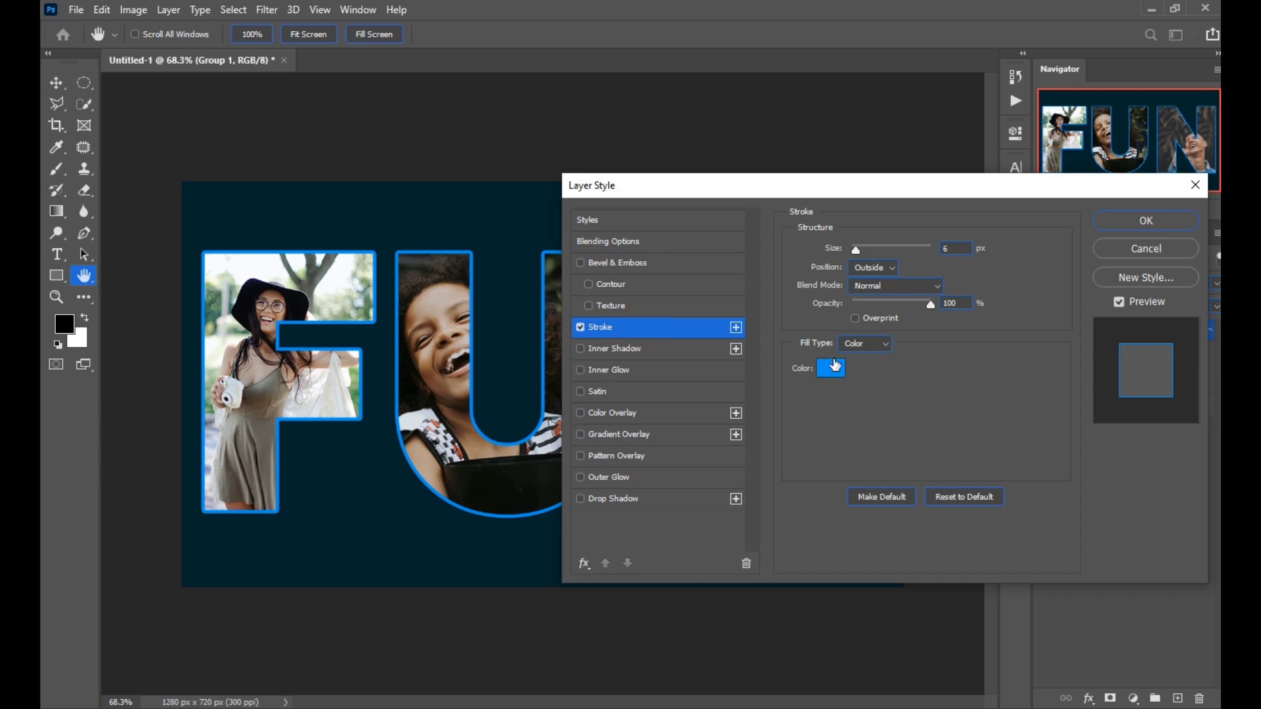
click(835, 365)
drag(200, 422, 169, 415)
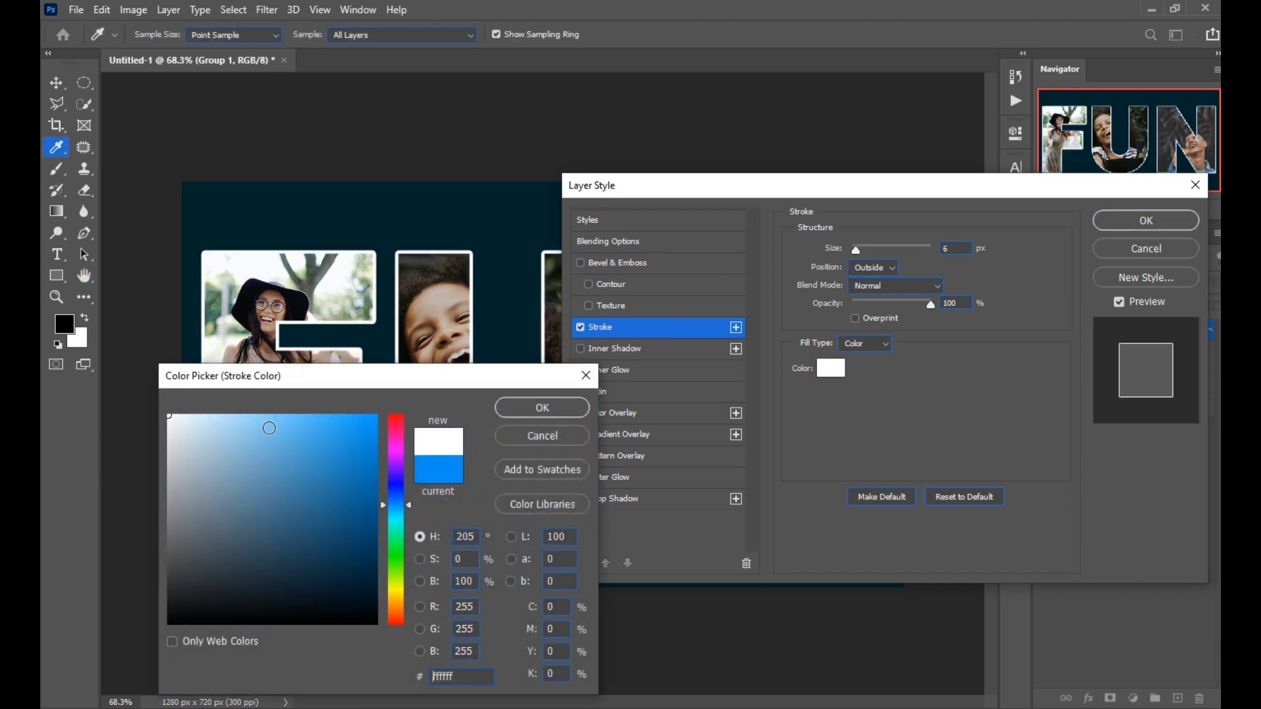
drag(453, 380, 767, 337)
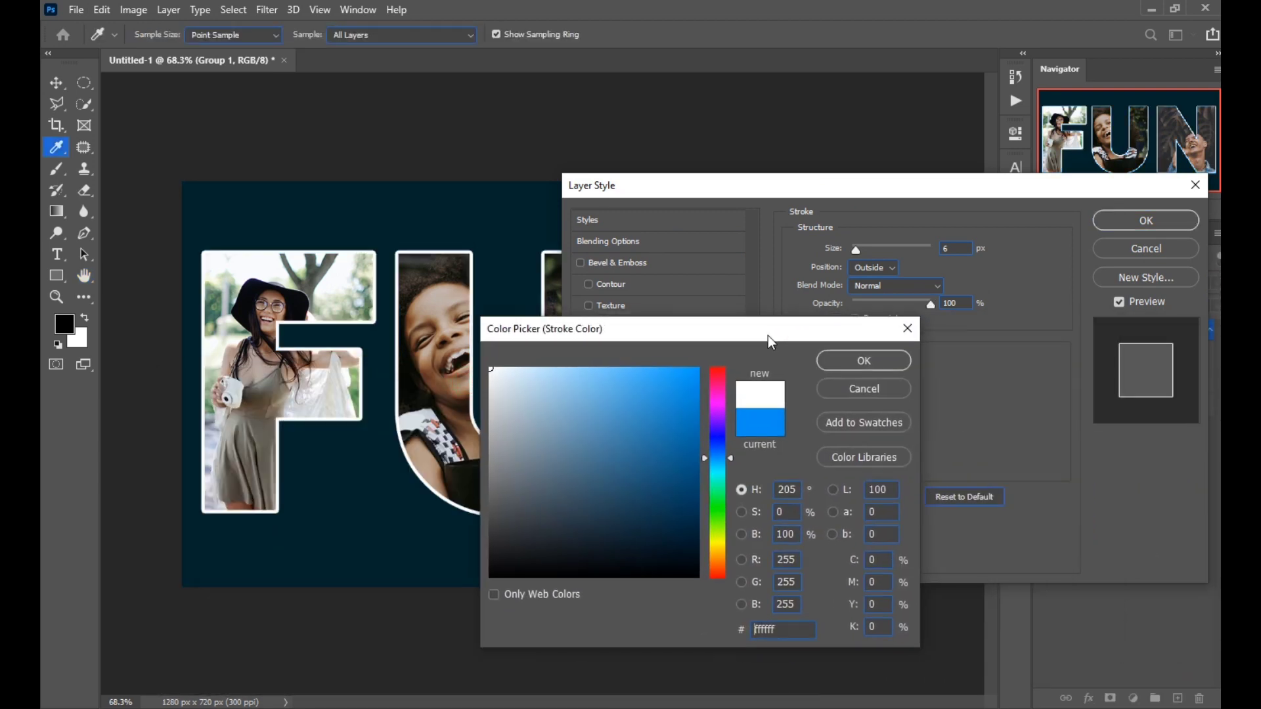
click(876, 364)
drag(920, 186, 667, 219)
click(908, 262)
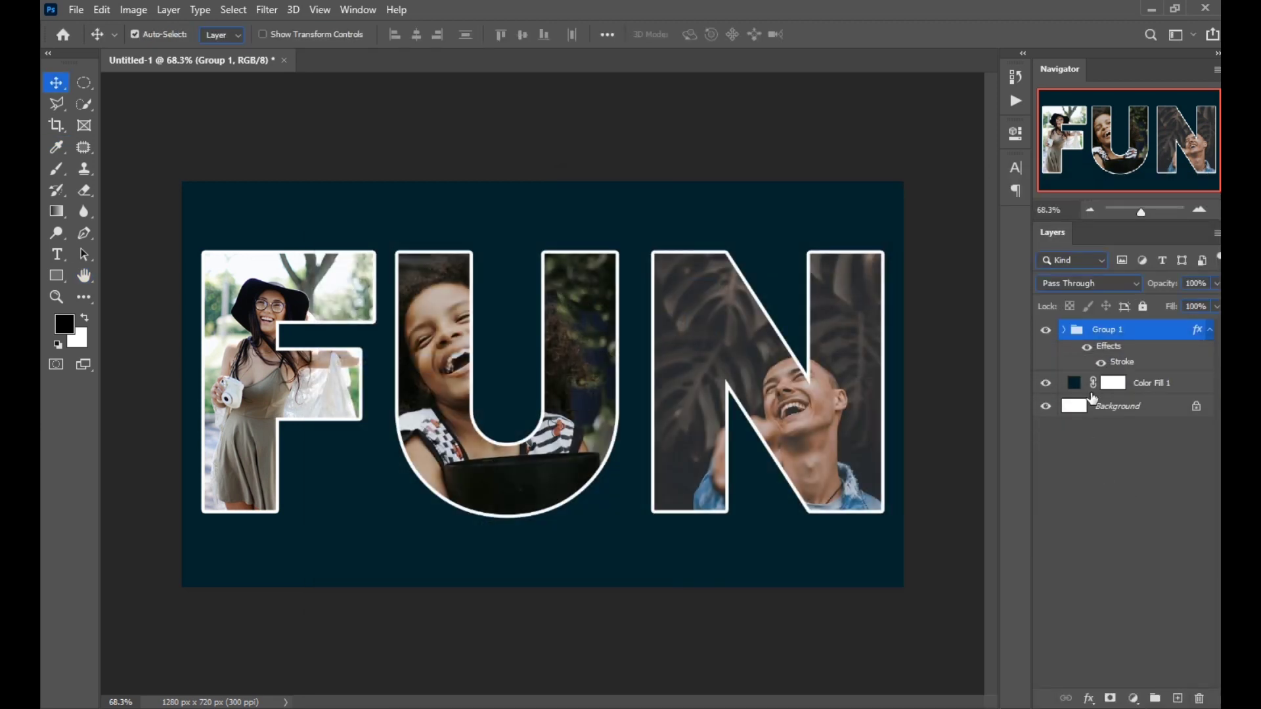
Briefly view the group's layers, then collapse the group and its effects list and deselect all layers.
click(1063, 330)
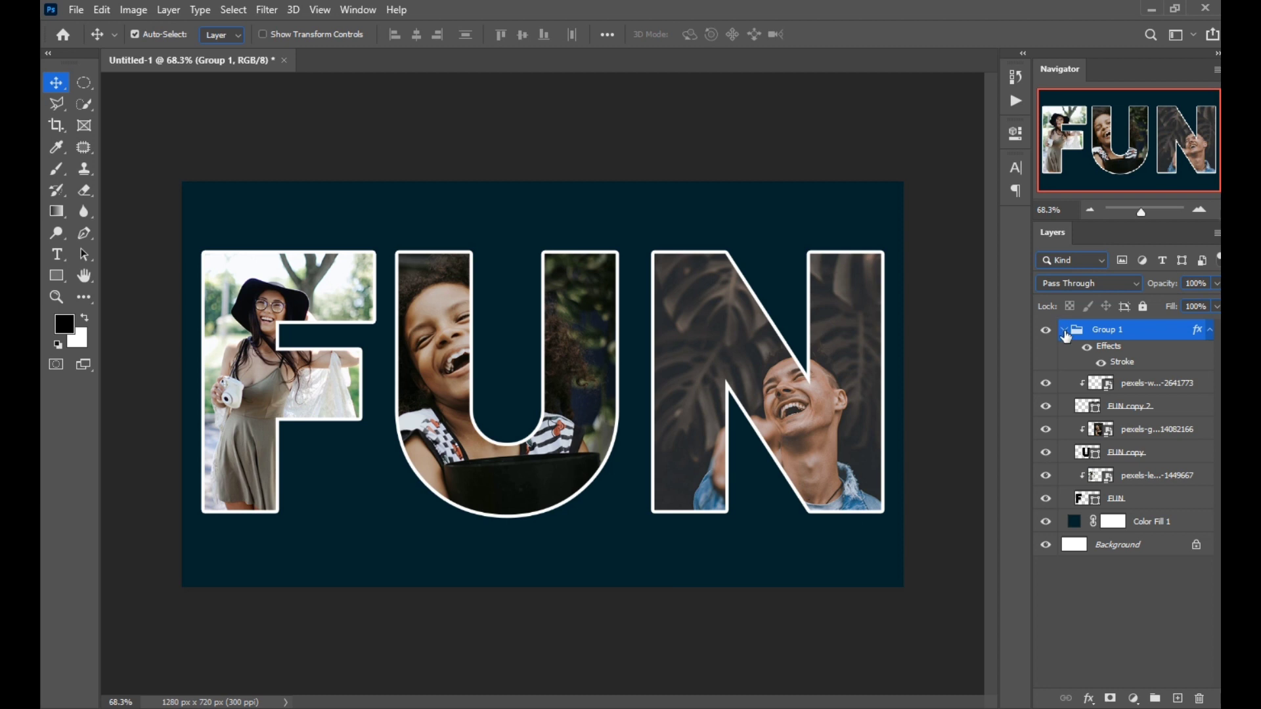
click(1064, 330)
click(1209, 331)
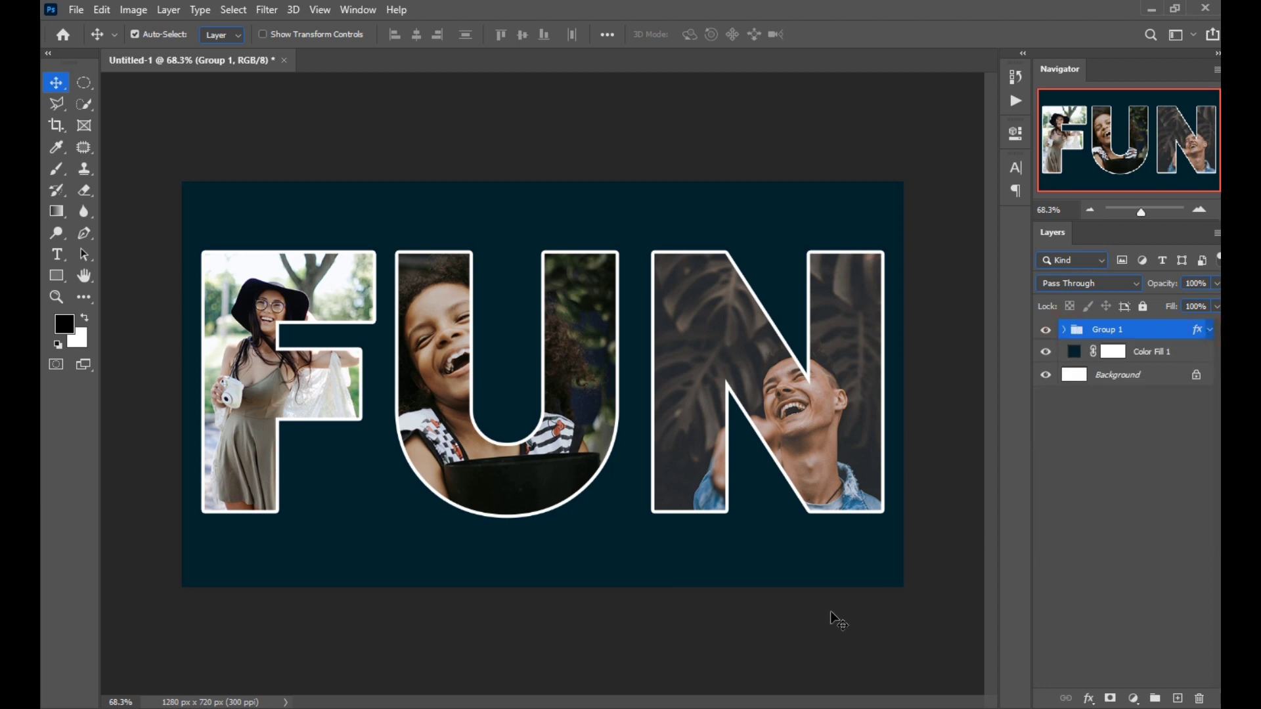
click(808, 632)
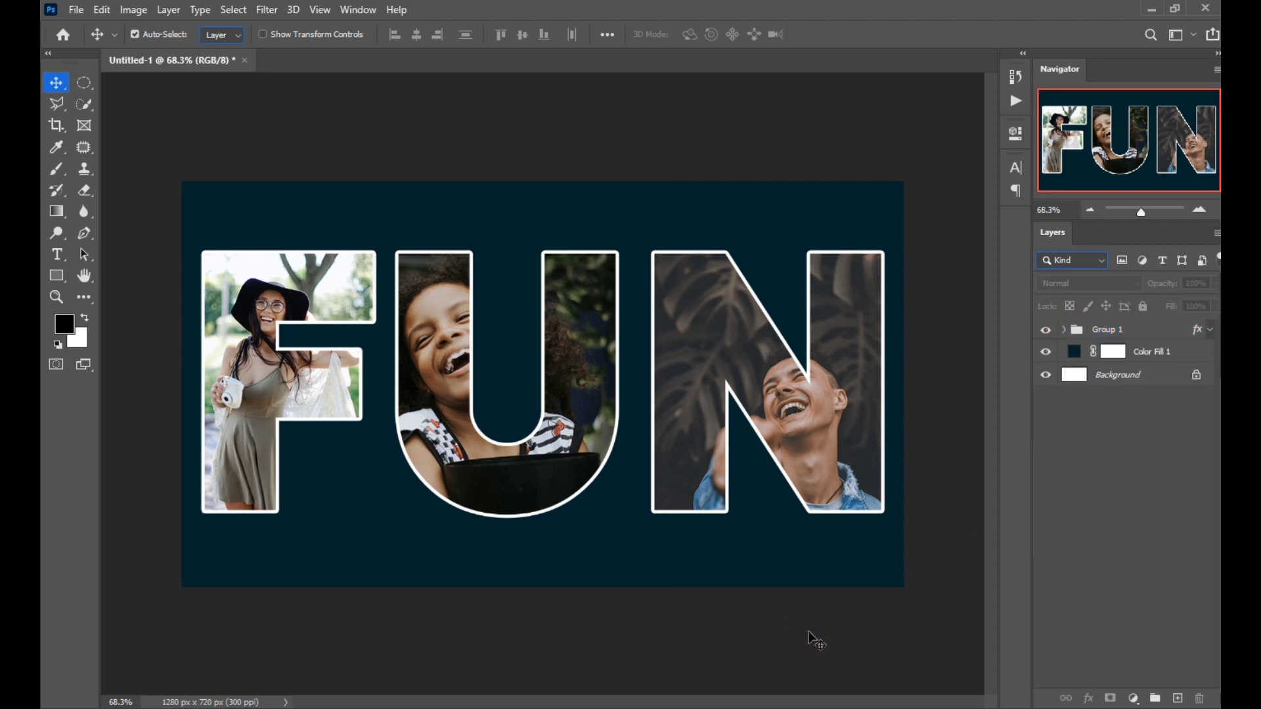